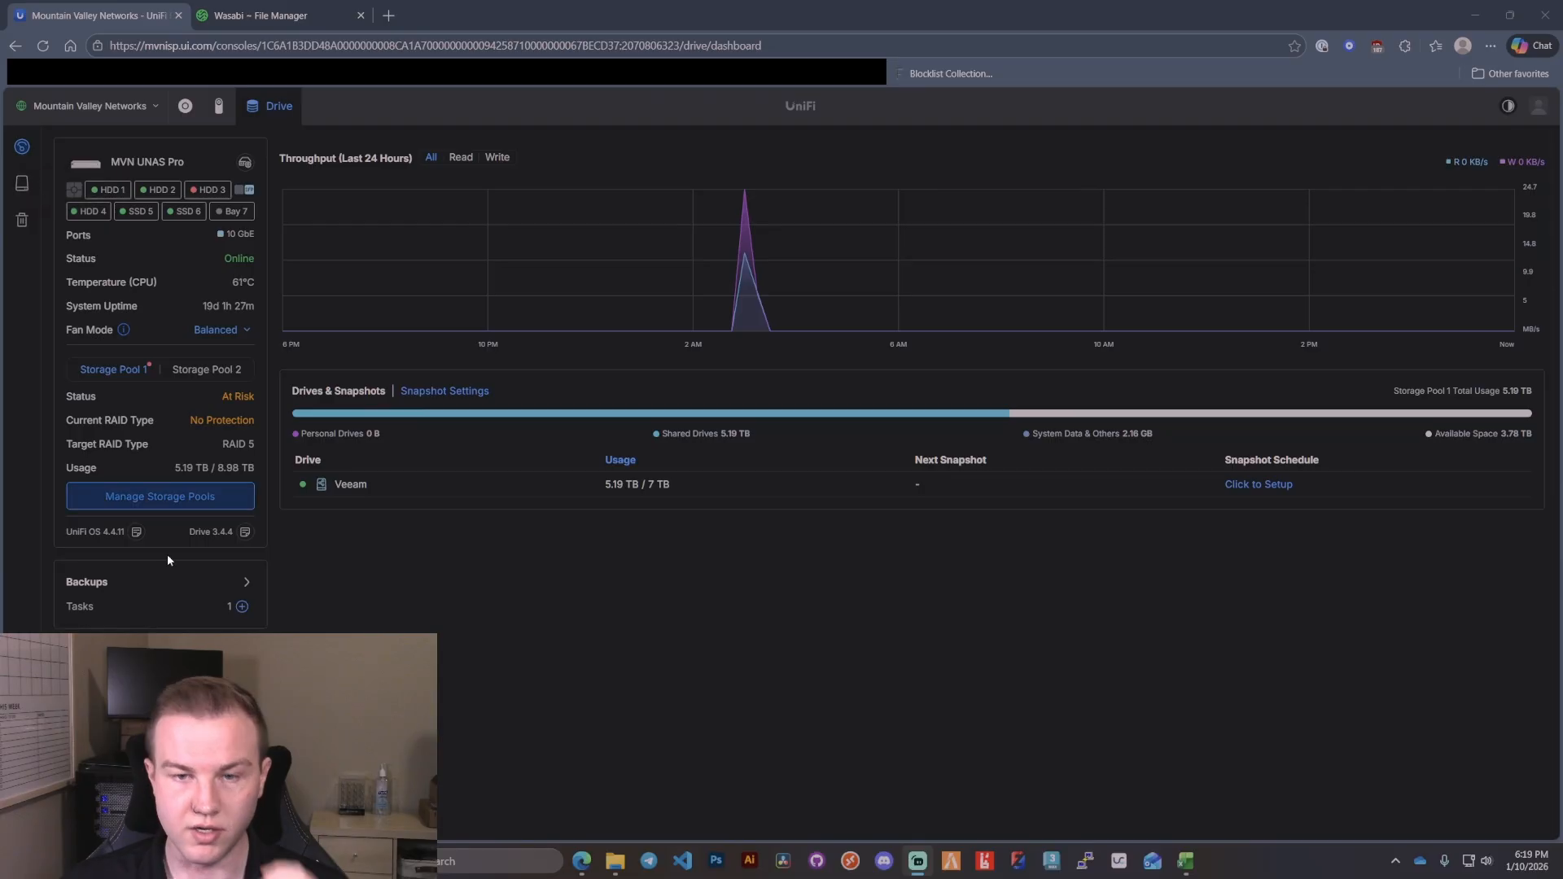
# Create a new backup task on the MVN UNAS Pro and name it Test Wasabi Backup
pyautogui.moveTo(203, 198)
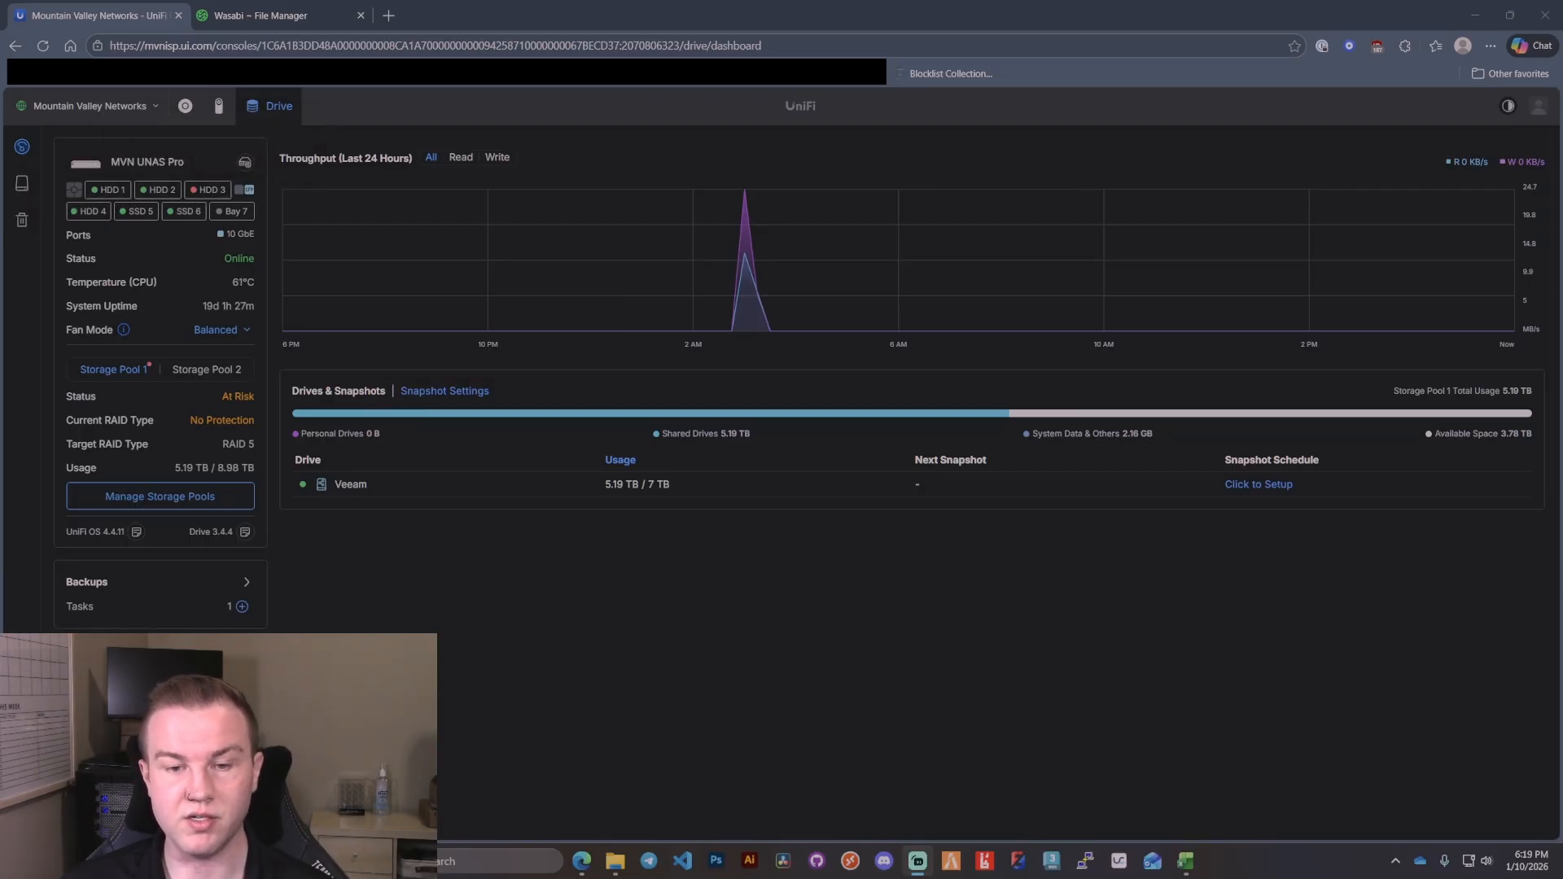
pyautogui.click(22, 820)
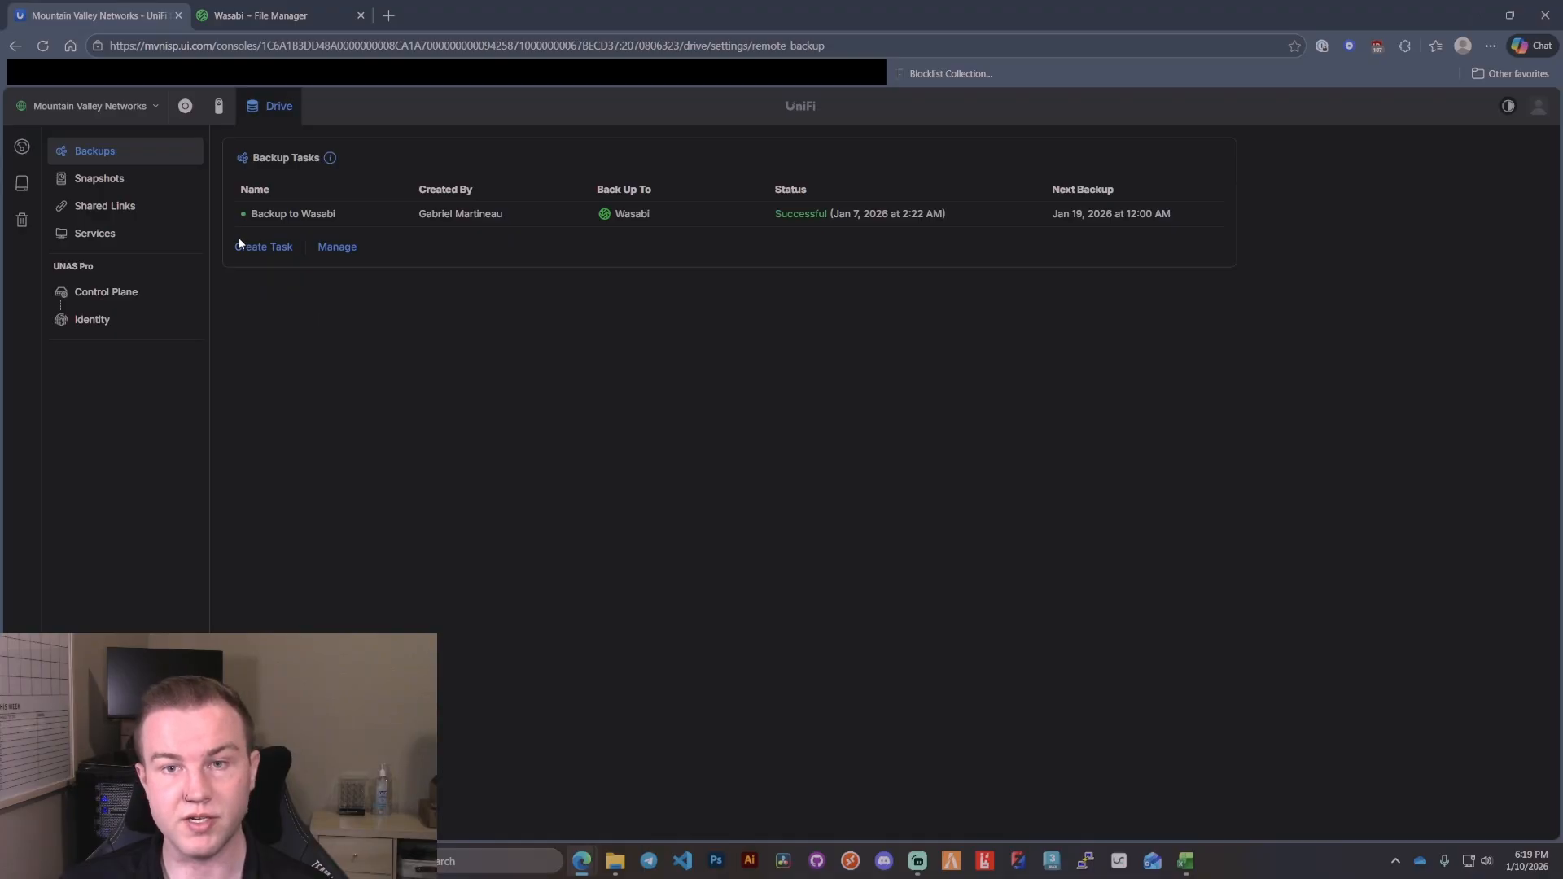
pyautogui.click(262, 246)
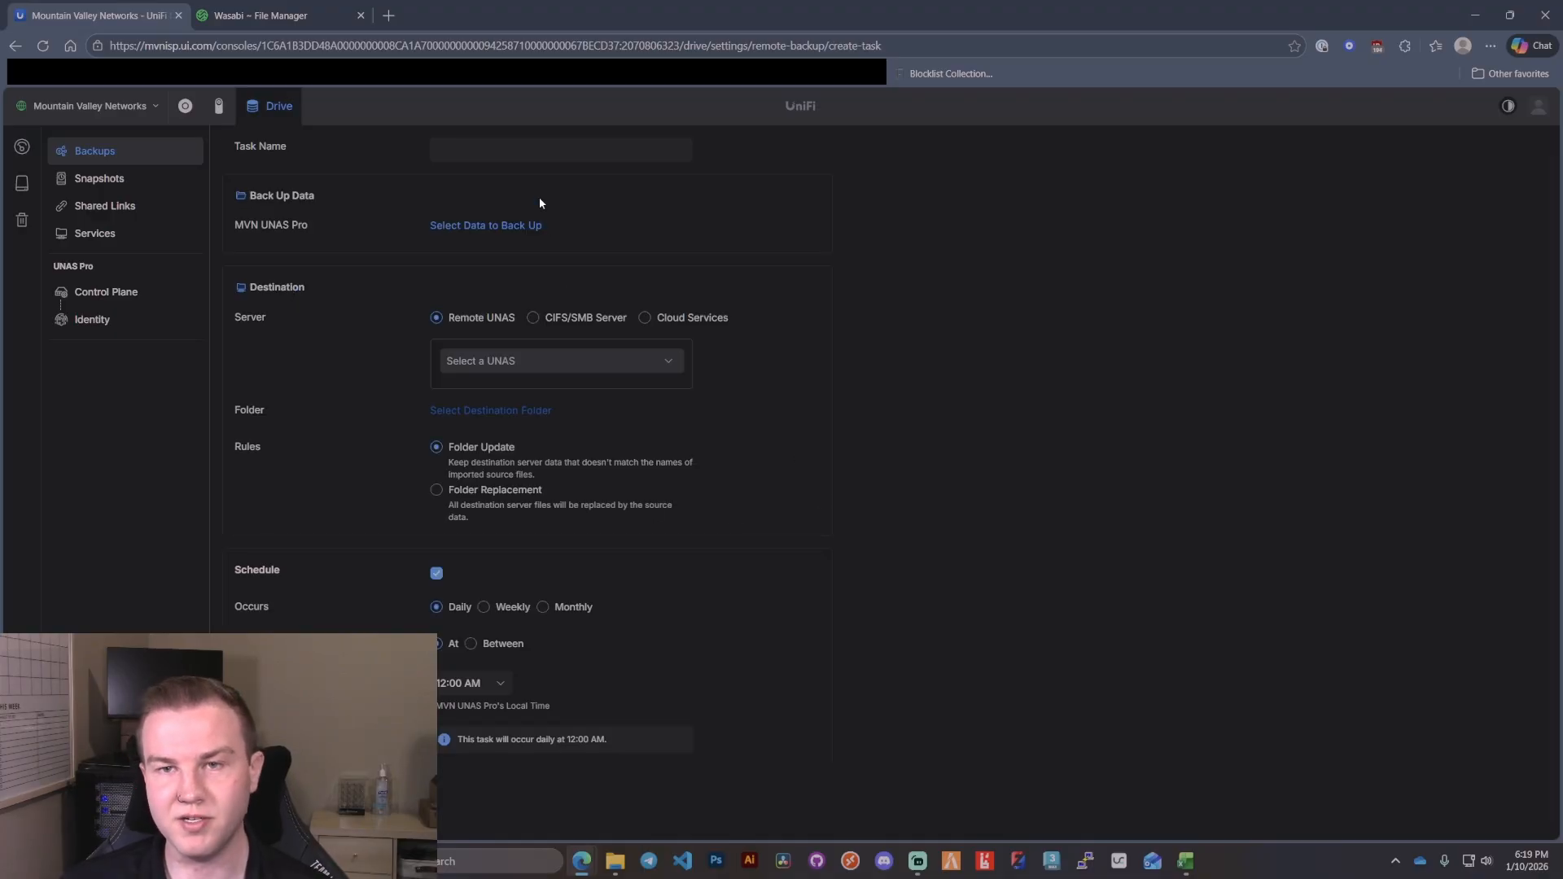
pyautogui.click(569, 151)
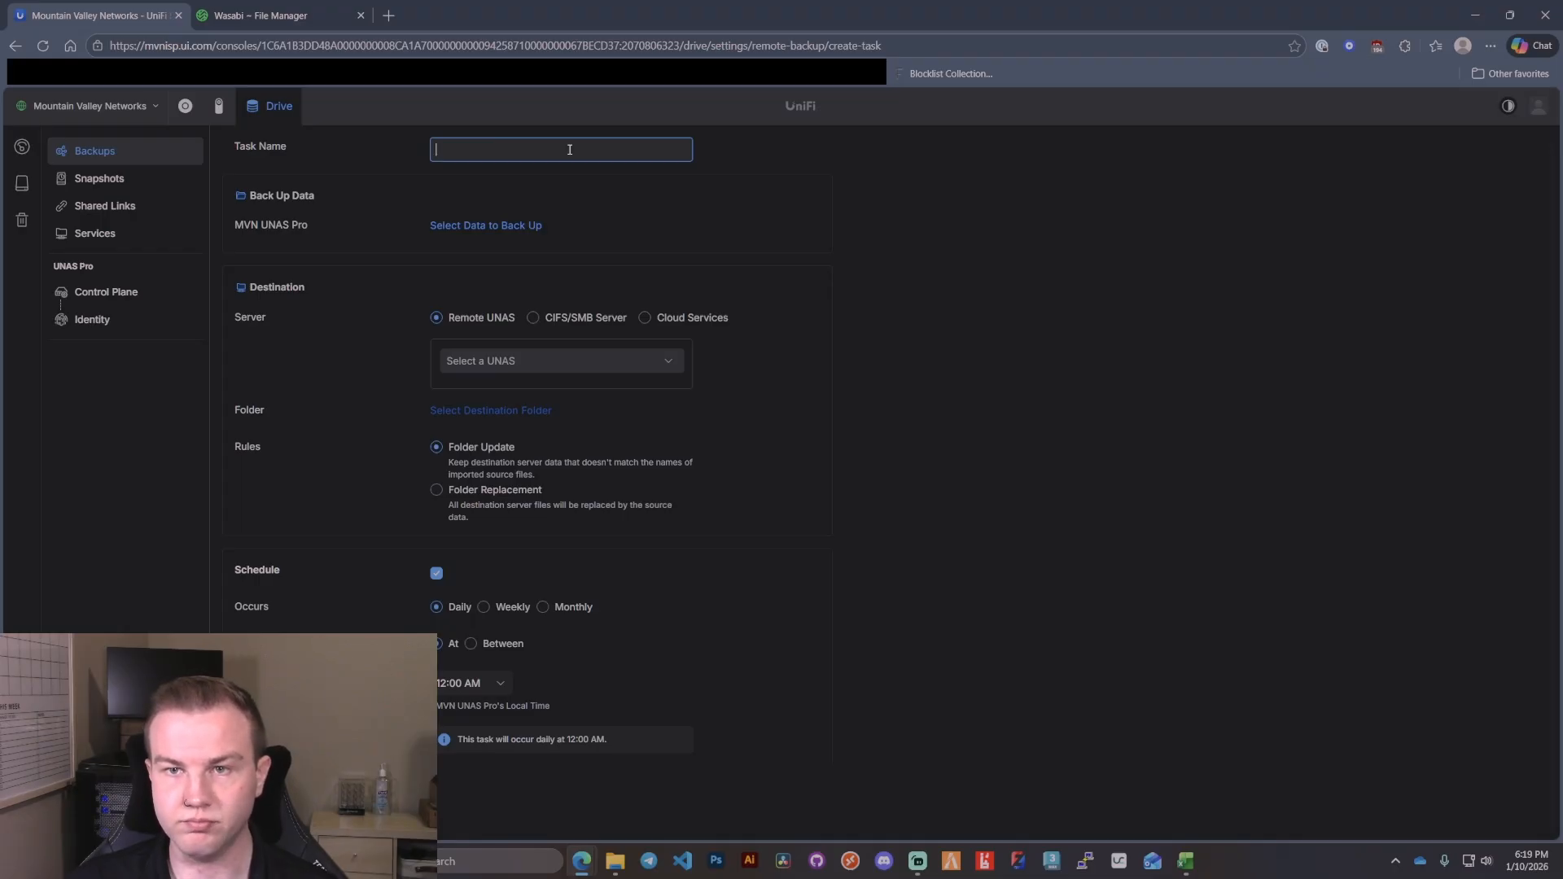
pyautogui.write('Test Was')
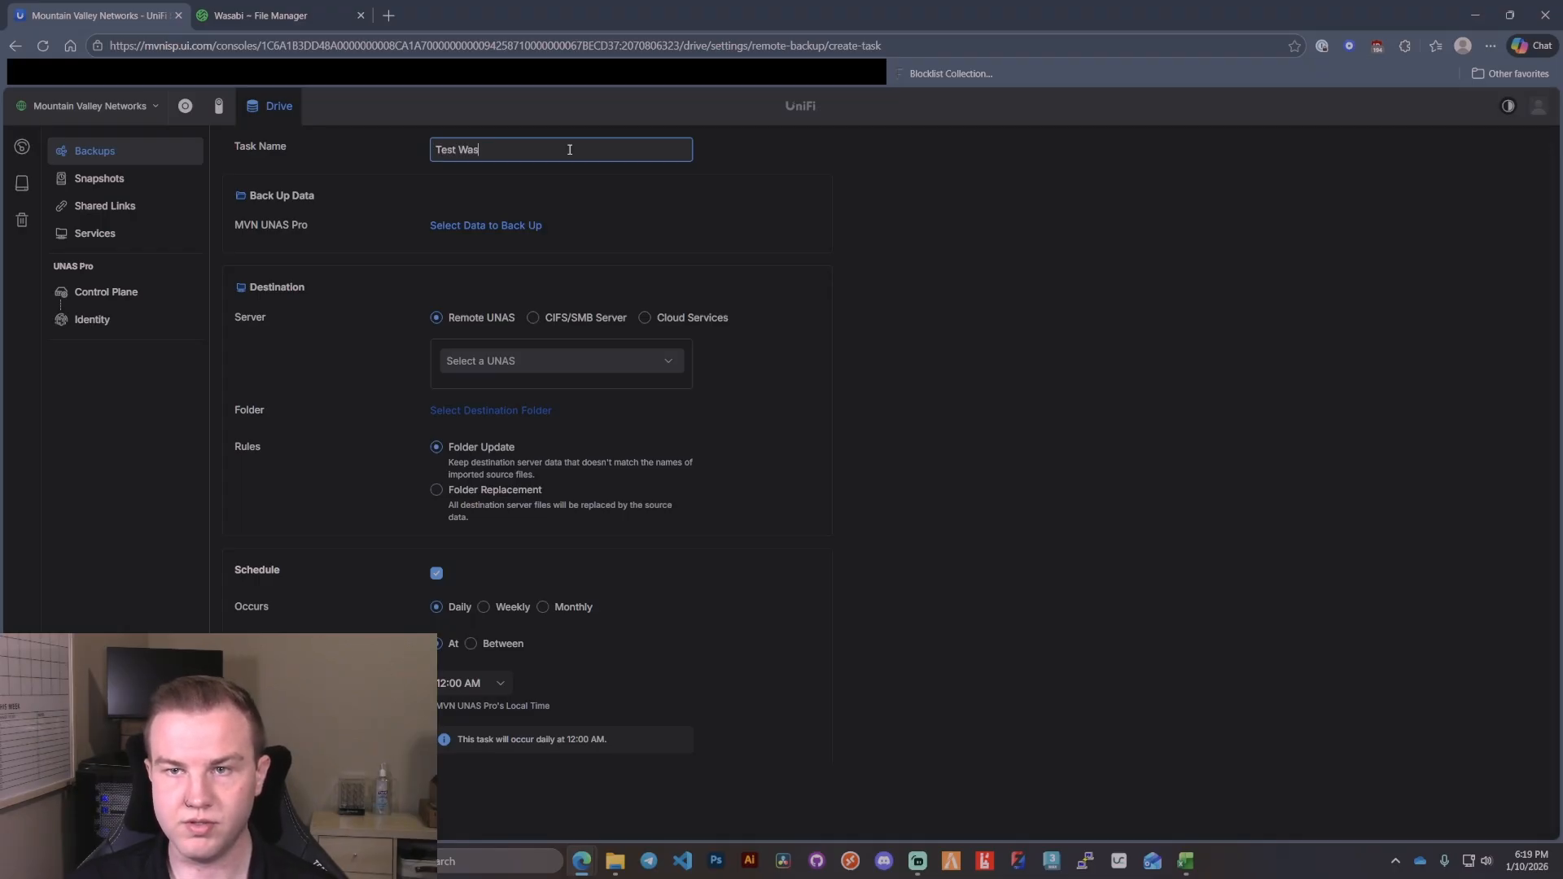
pyautogui.write('abi Backupo')
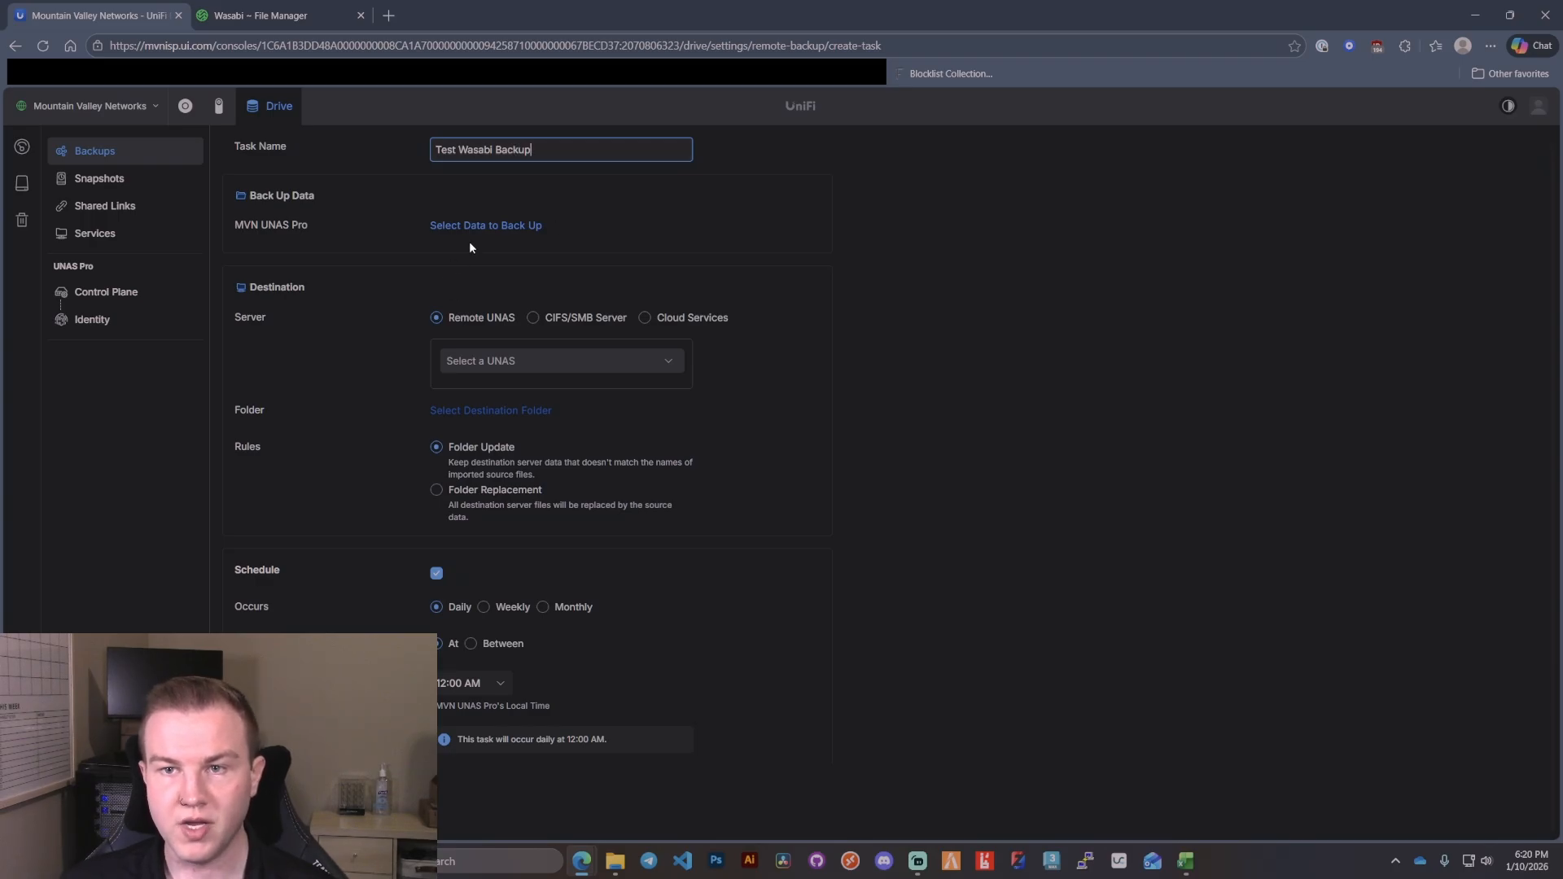
# Choose All Files, including the Veeam shared drive, as the data to back up
pyautogui.click(519, 233)
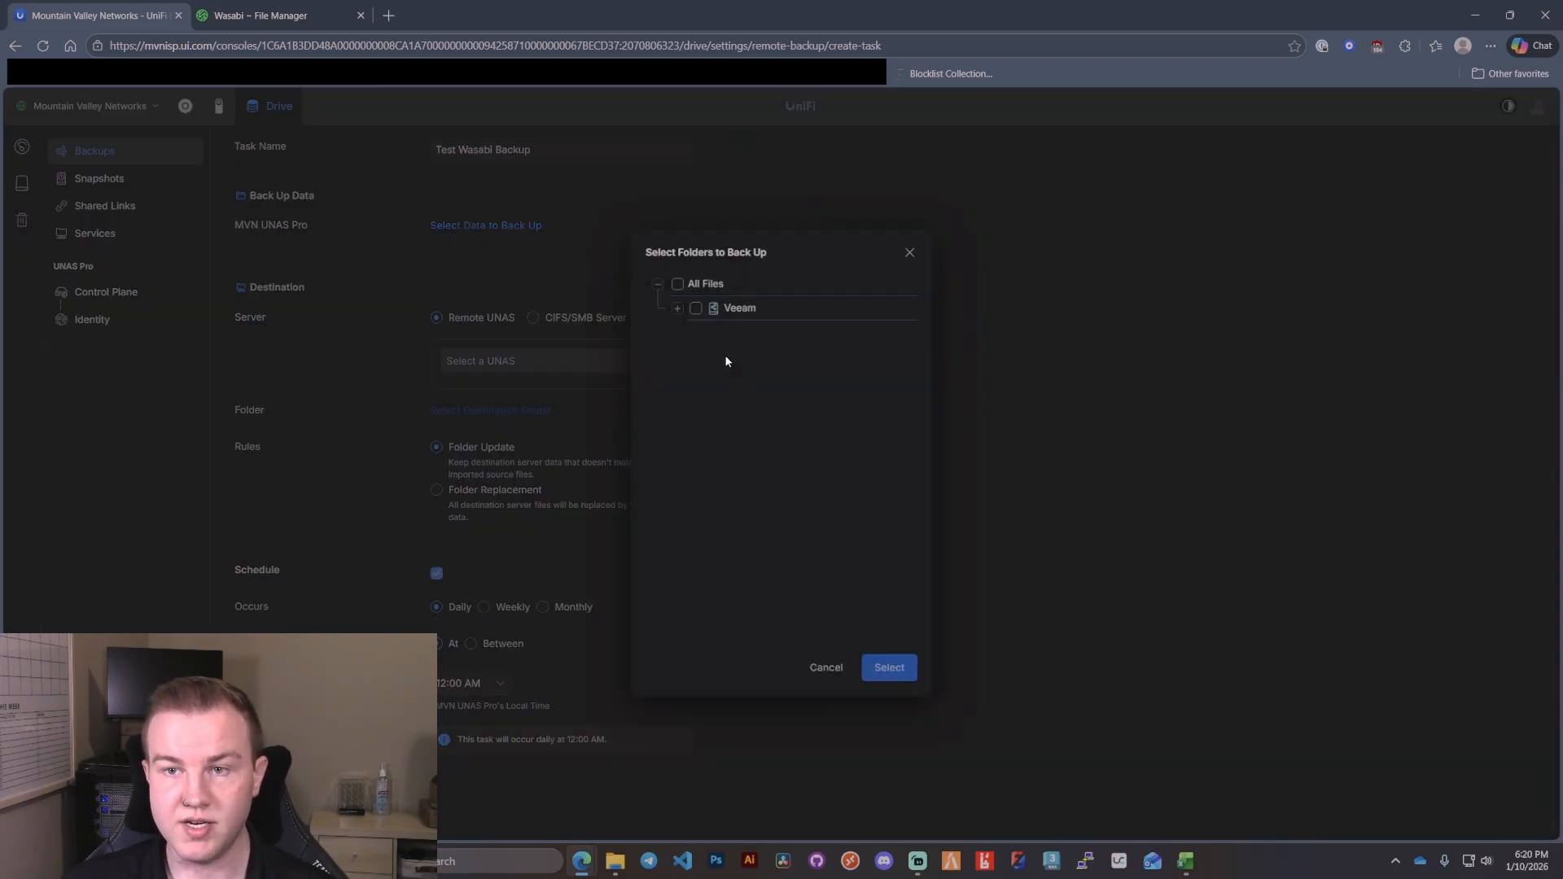
pyautogui.click(675, 282)
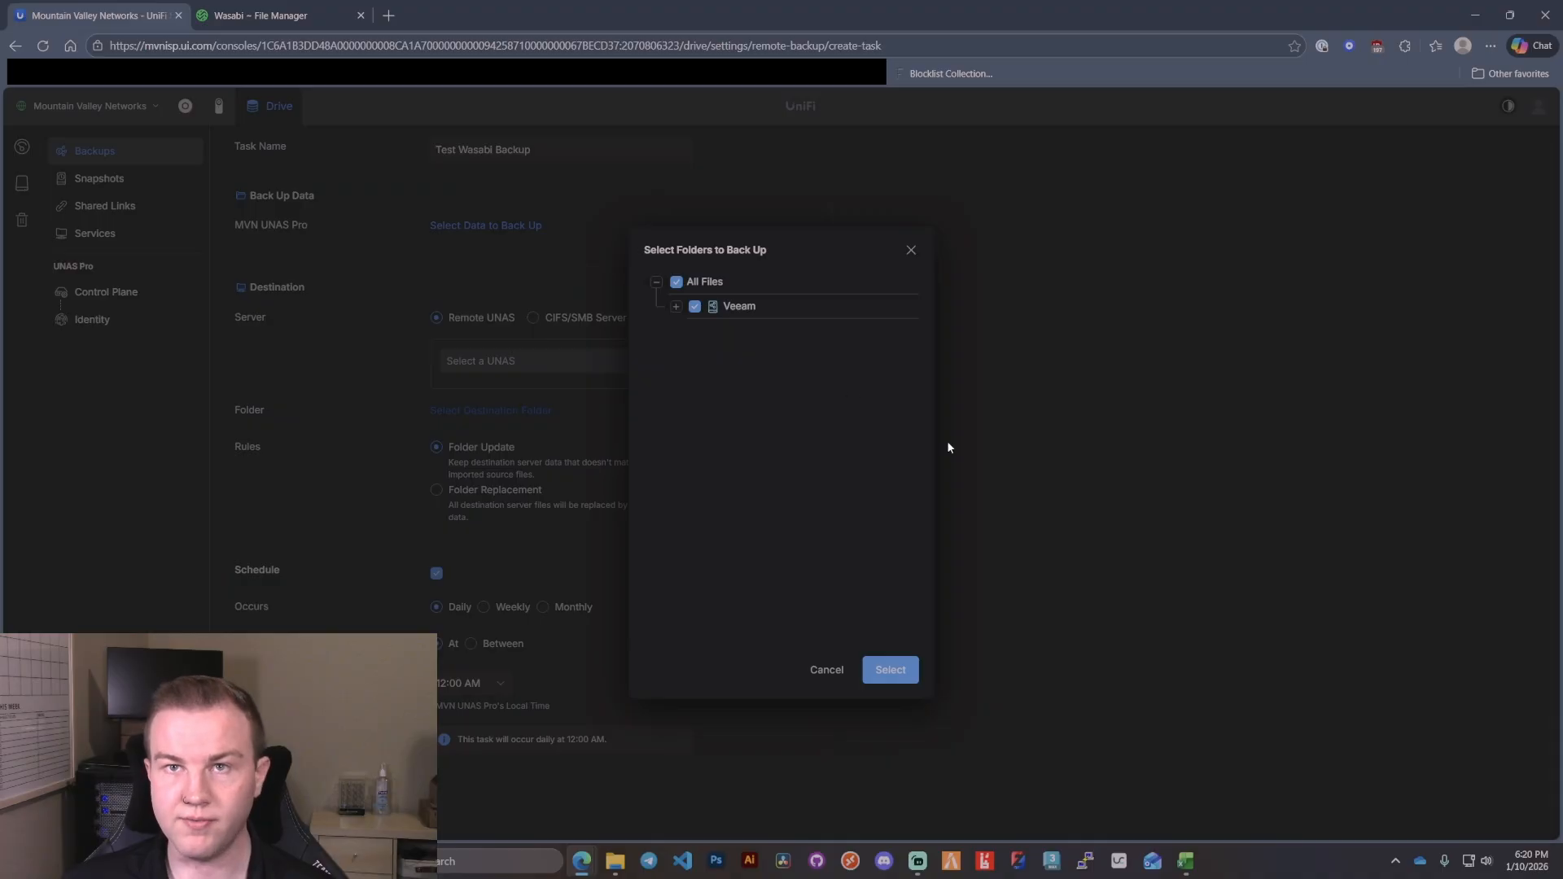
pyautogui.click(893, 675)
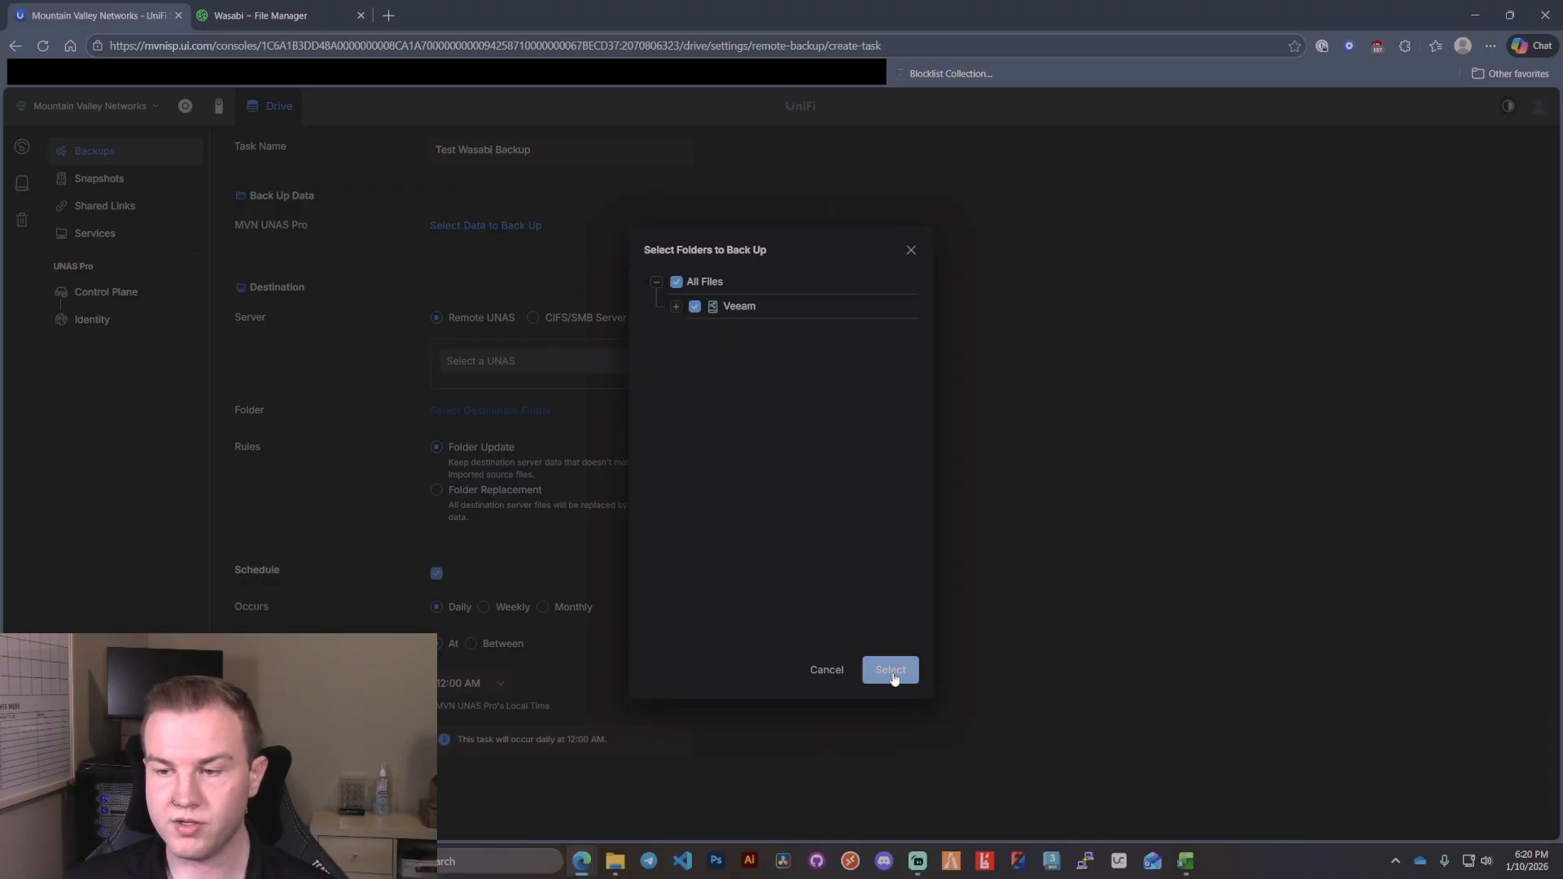
# Set the backup destination to the Wasabi cloud service with the Oregon (us-west-1) region
pyautogui.click(705, 349)
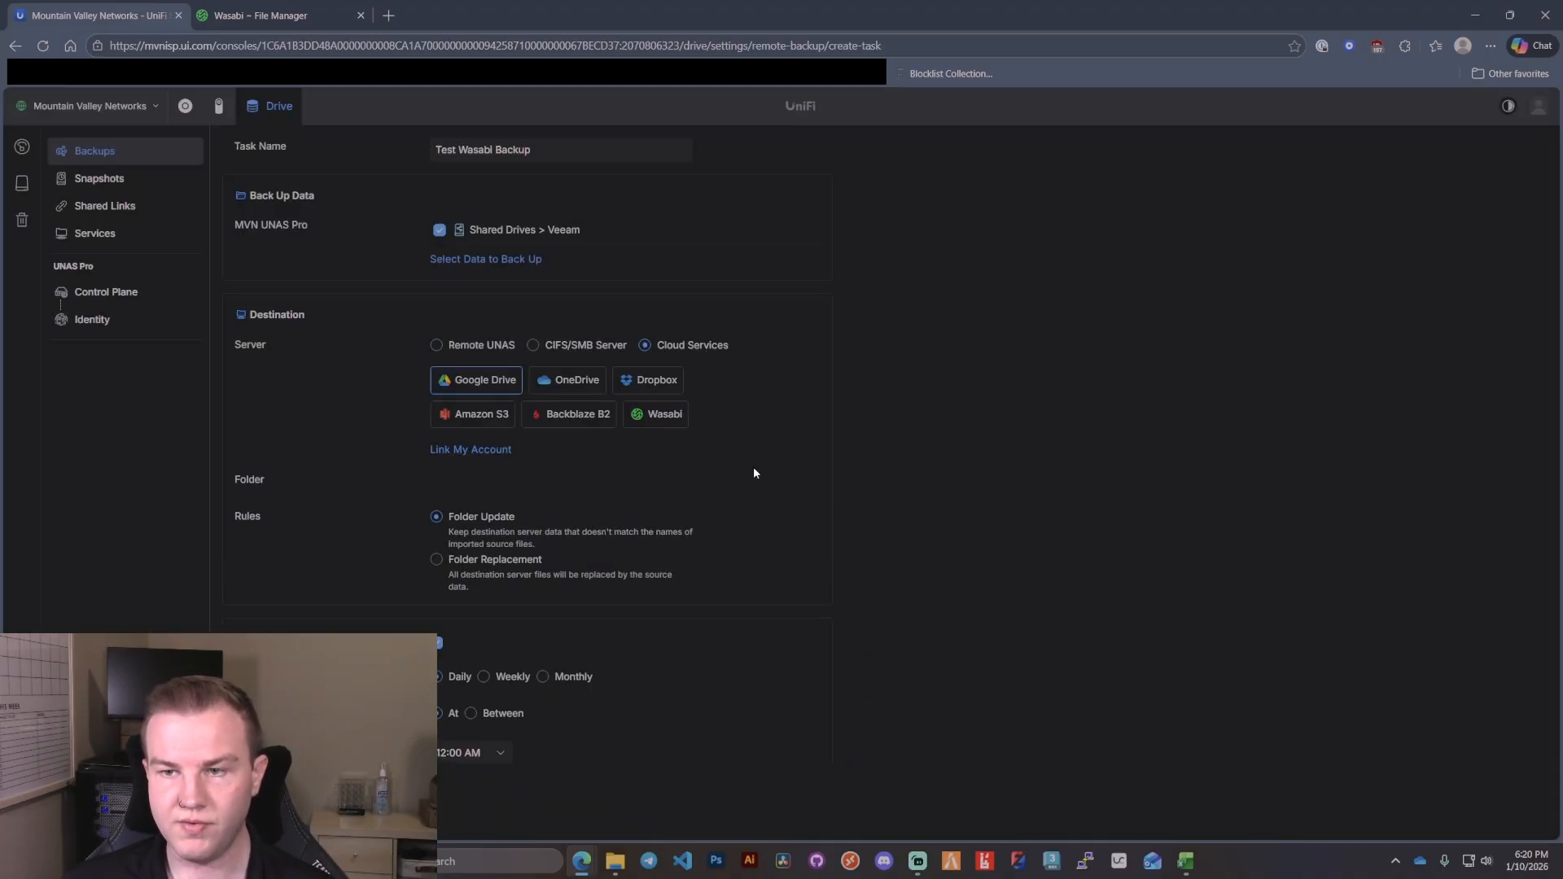
pyautogui.click(664, 415)
pyautogui.scroll(-2, 757, 538)
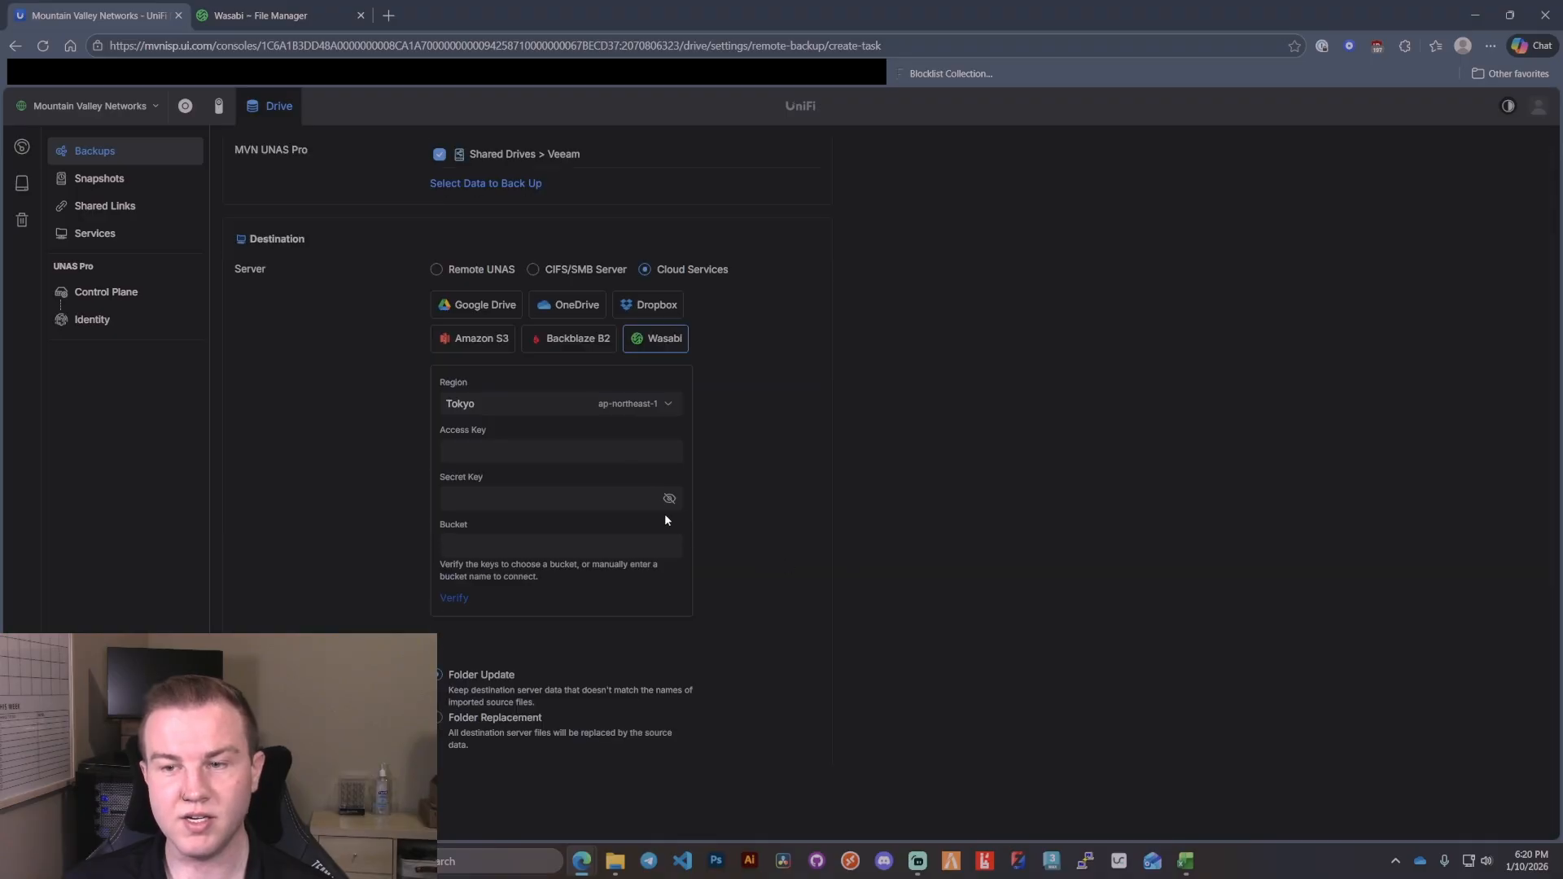
pyautogui.click(652, 414)
pyautogui.scroll(-2, 618, 602)
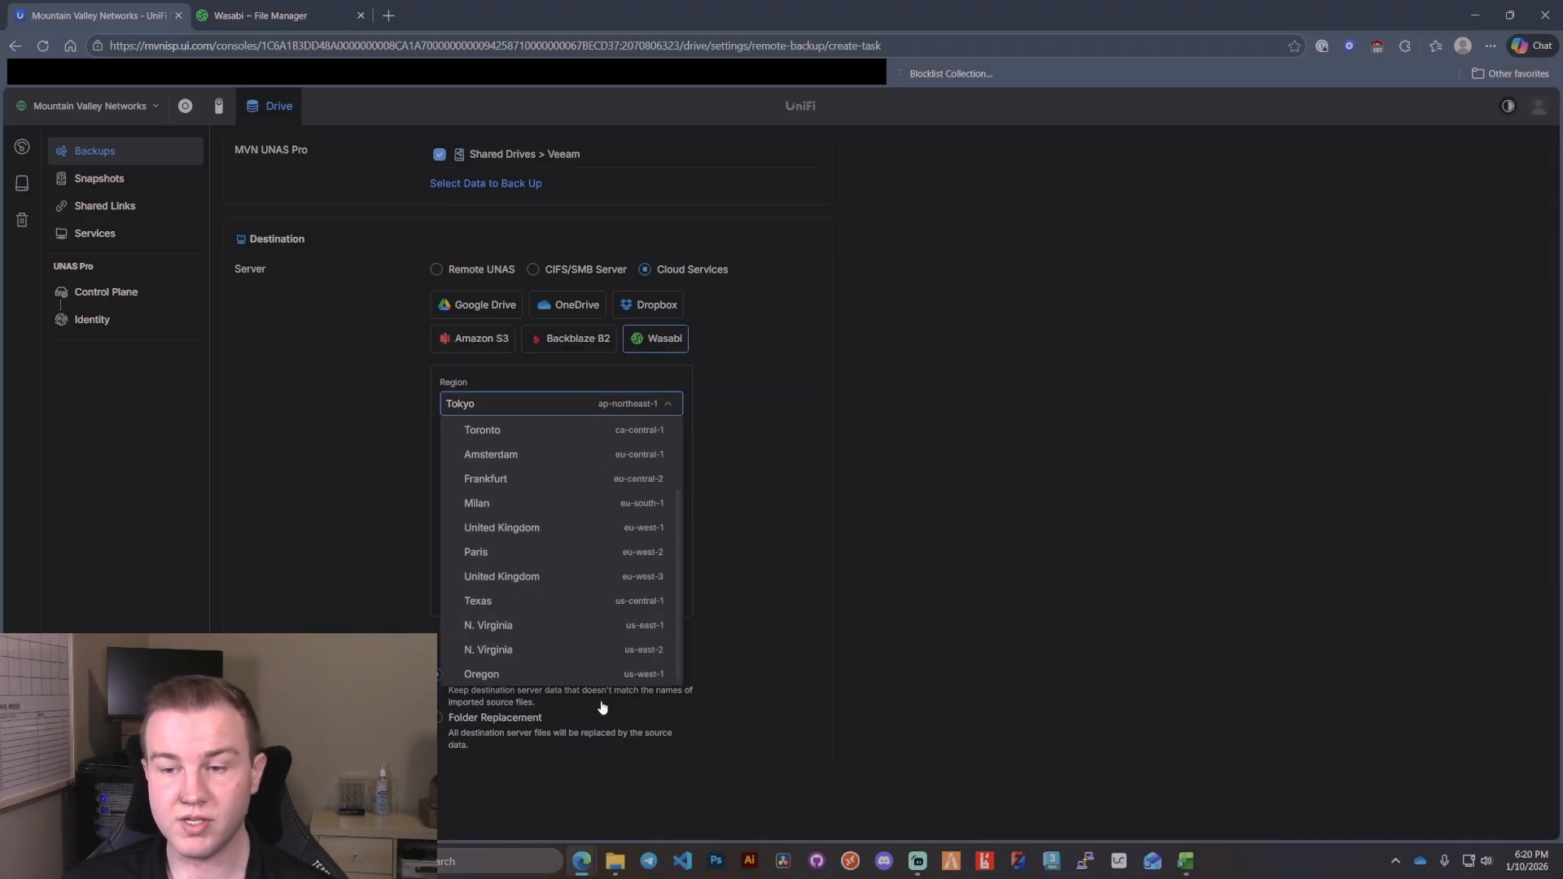
pyautogui.click(488, 674)
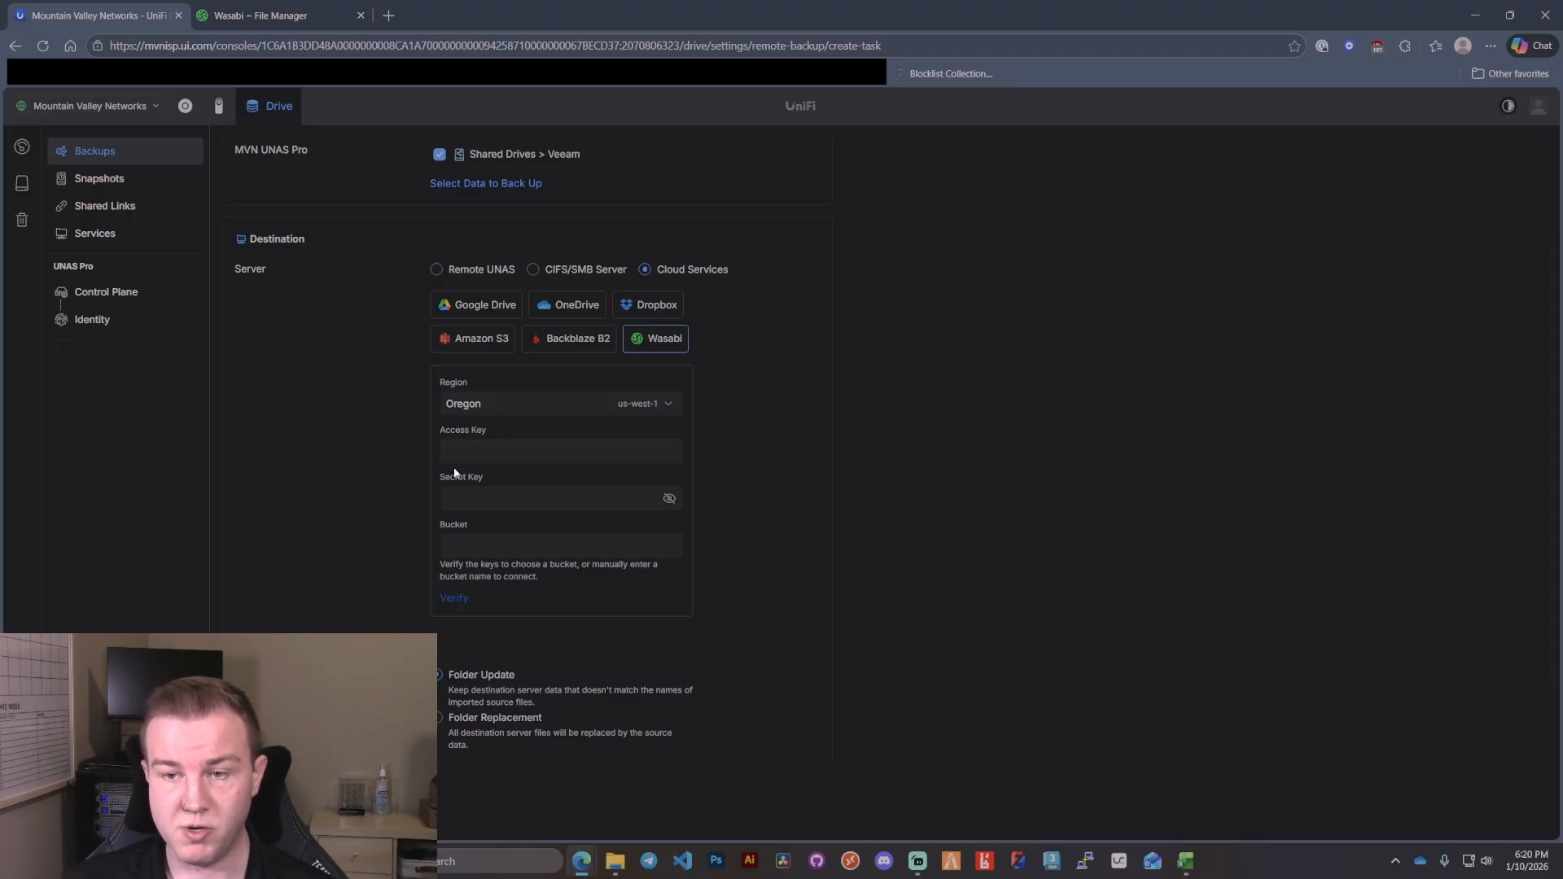
# Switch to the Wasabi console and start a new policy named testunas
pyautogui.click(281, 10)
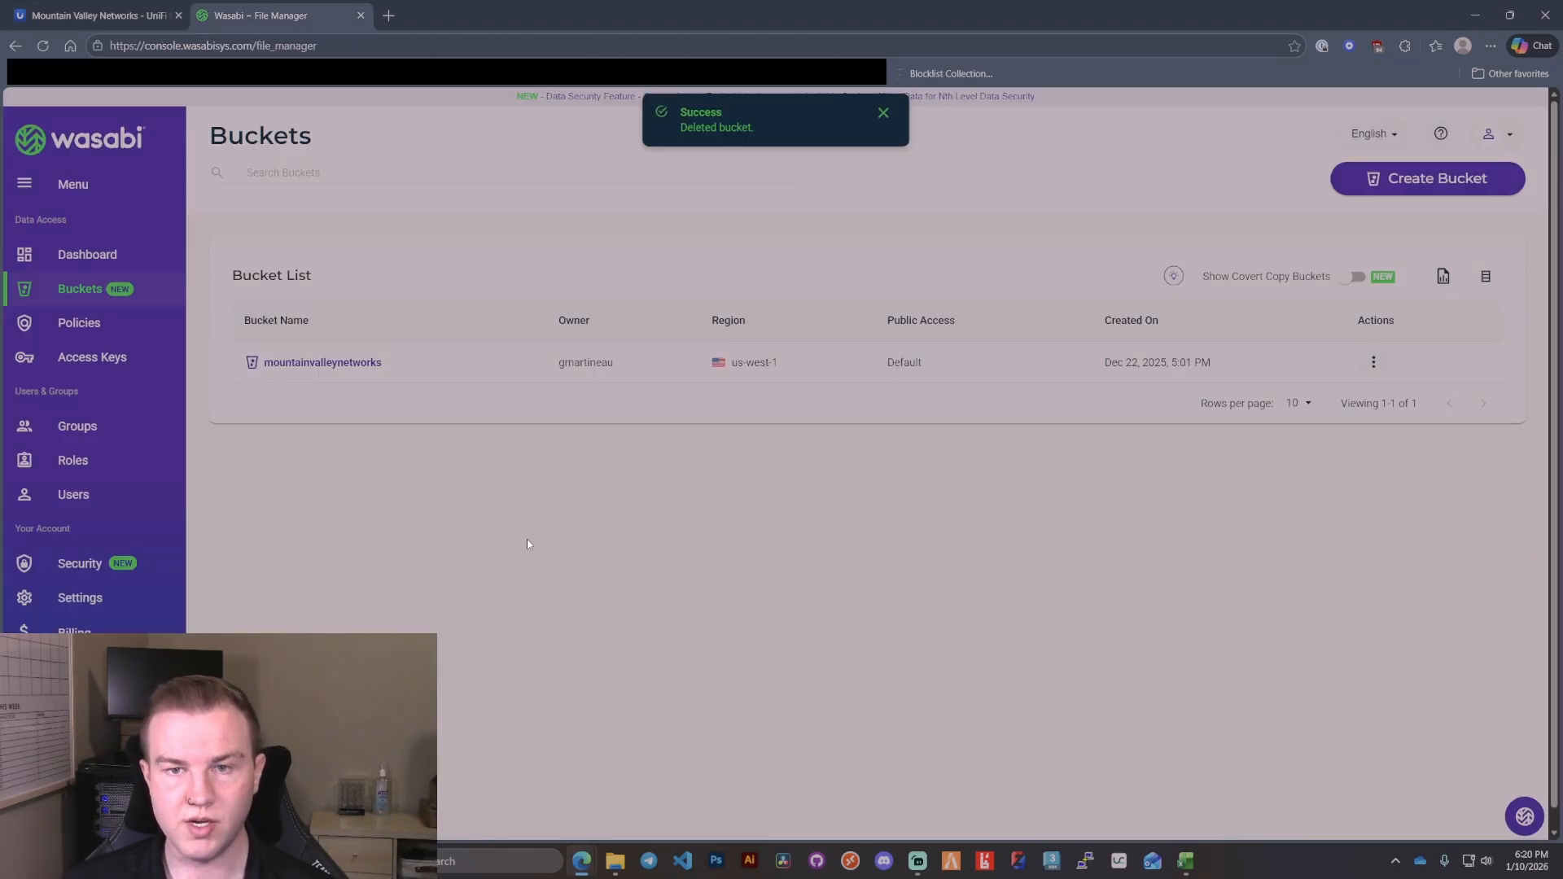
pyautogui.click(86, 255)
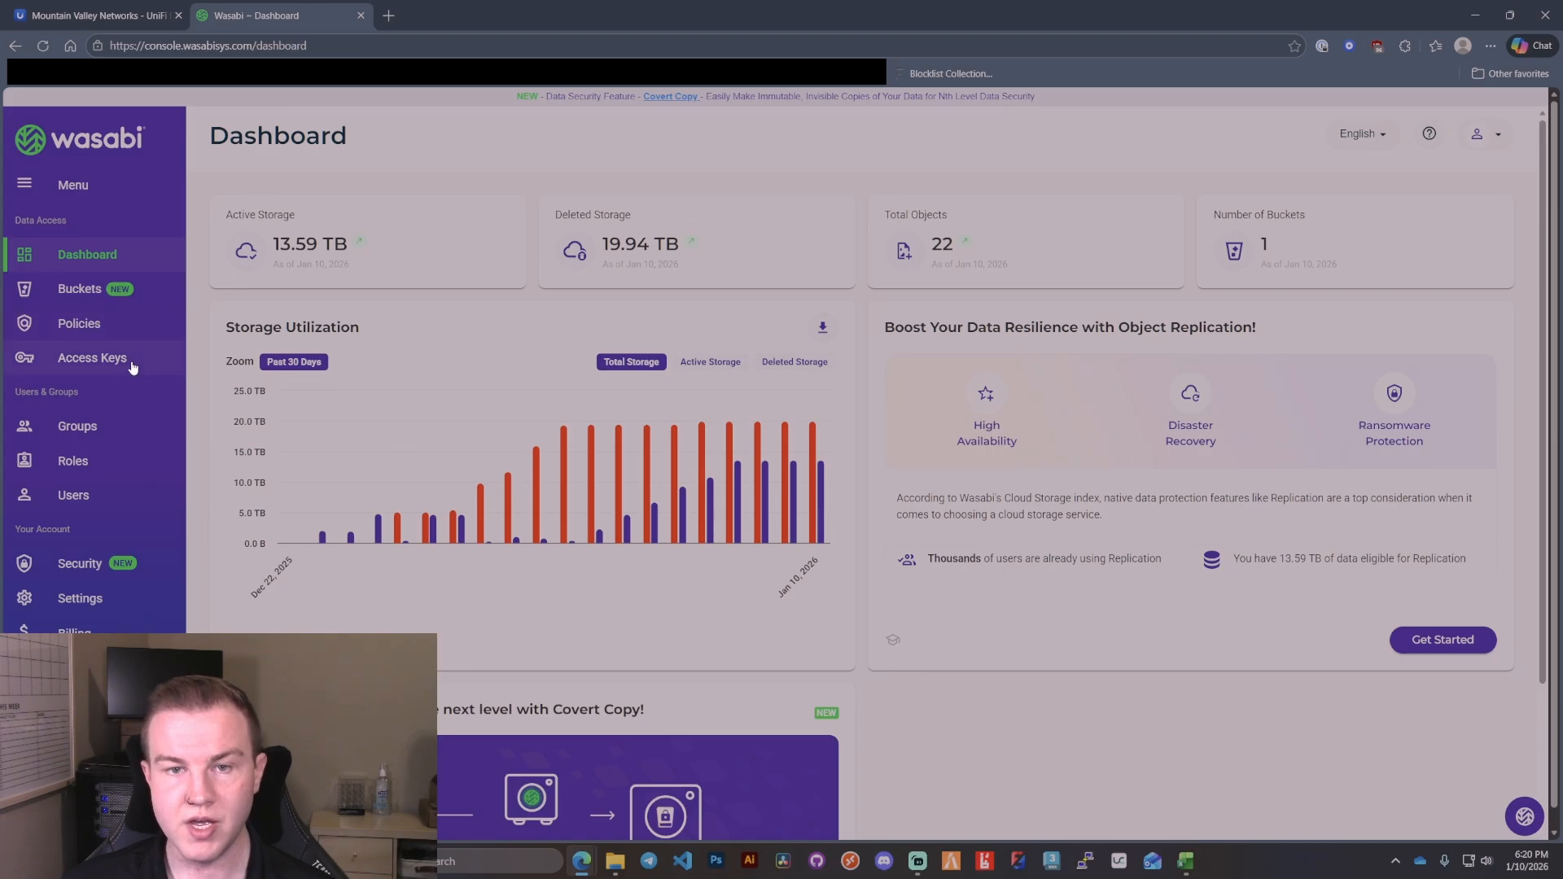
pyautogui.click(123, 332)
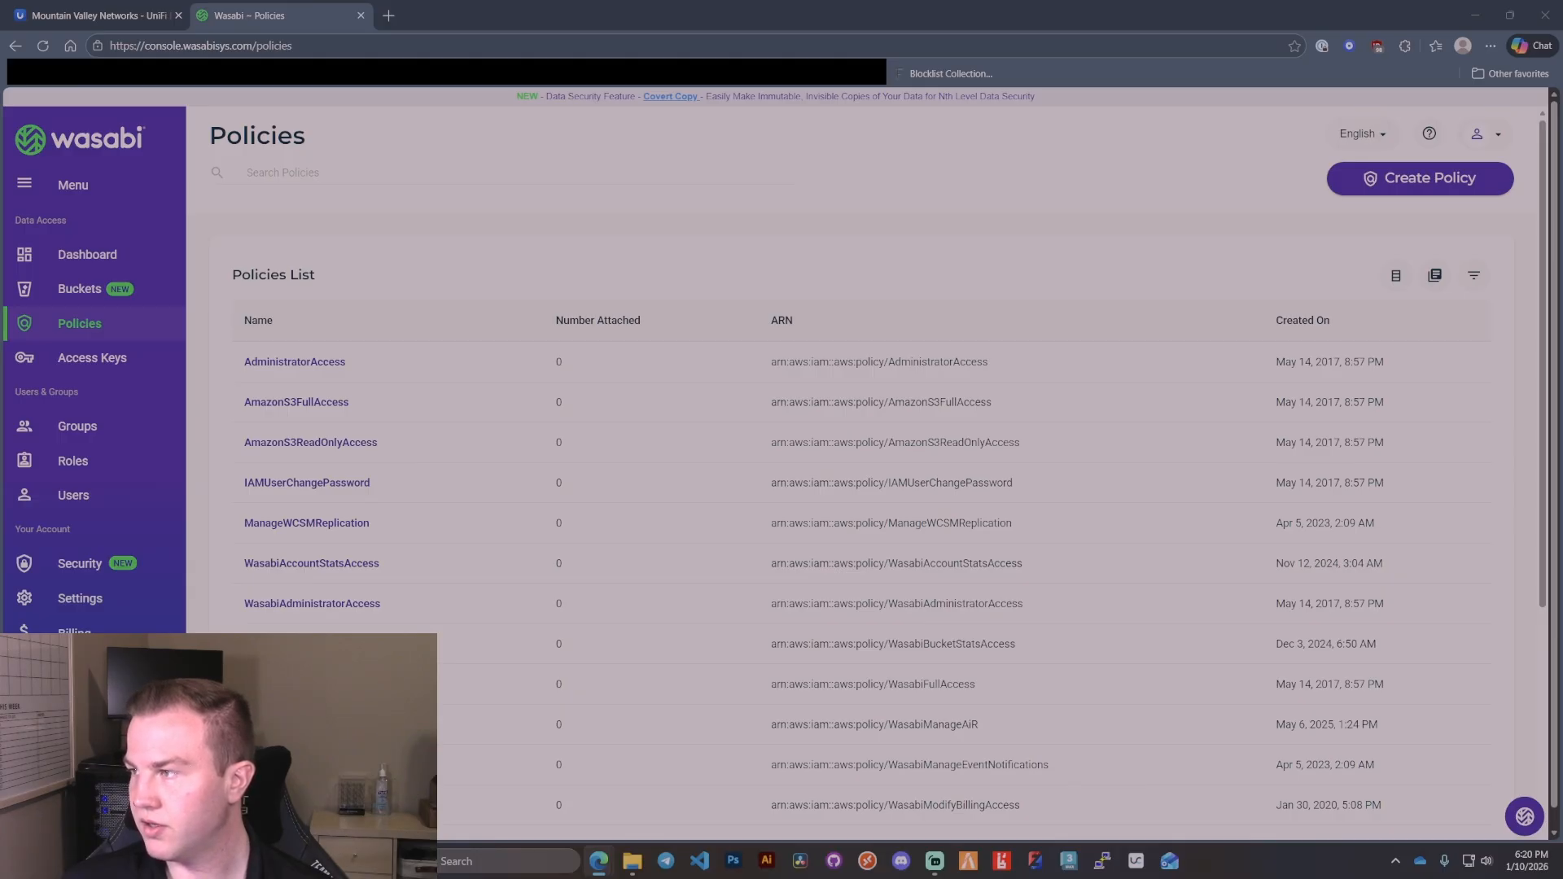
pyautogui.click(1414, 176)
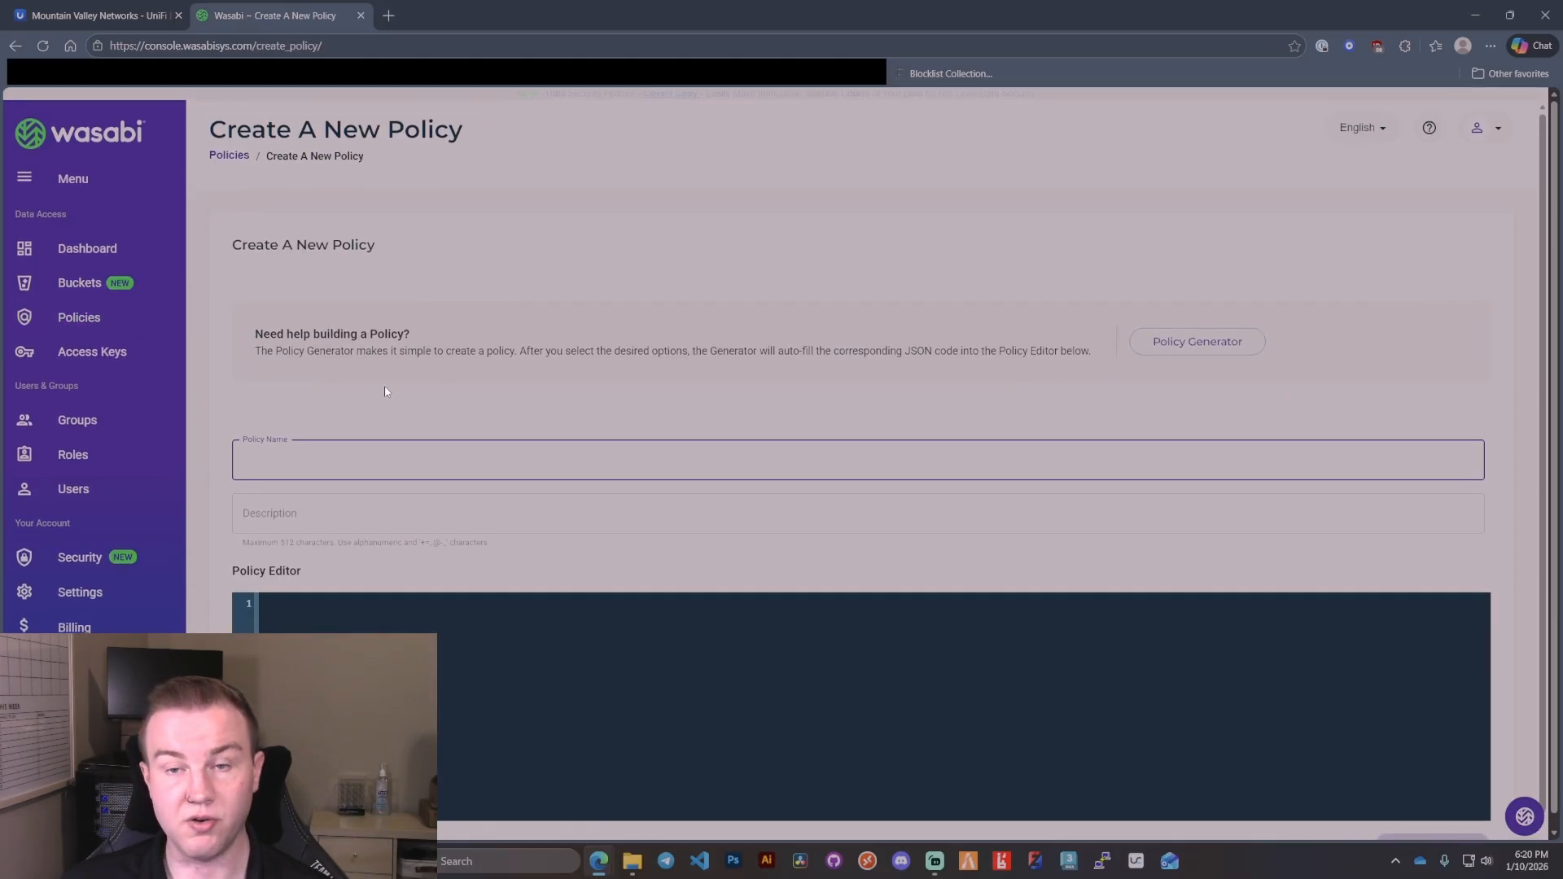
pyautogui.write('test')
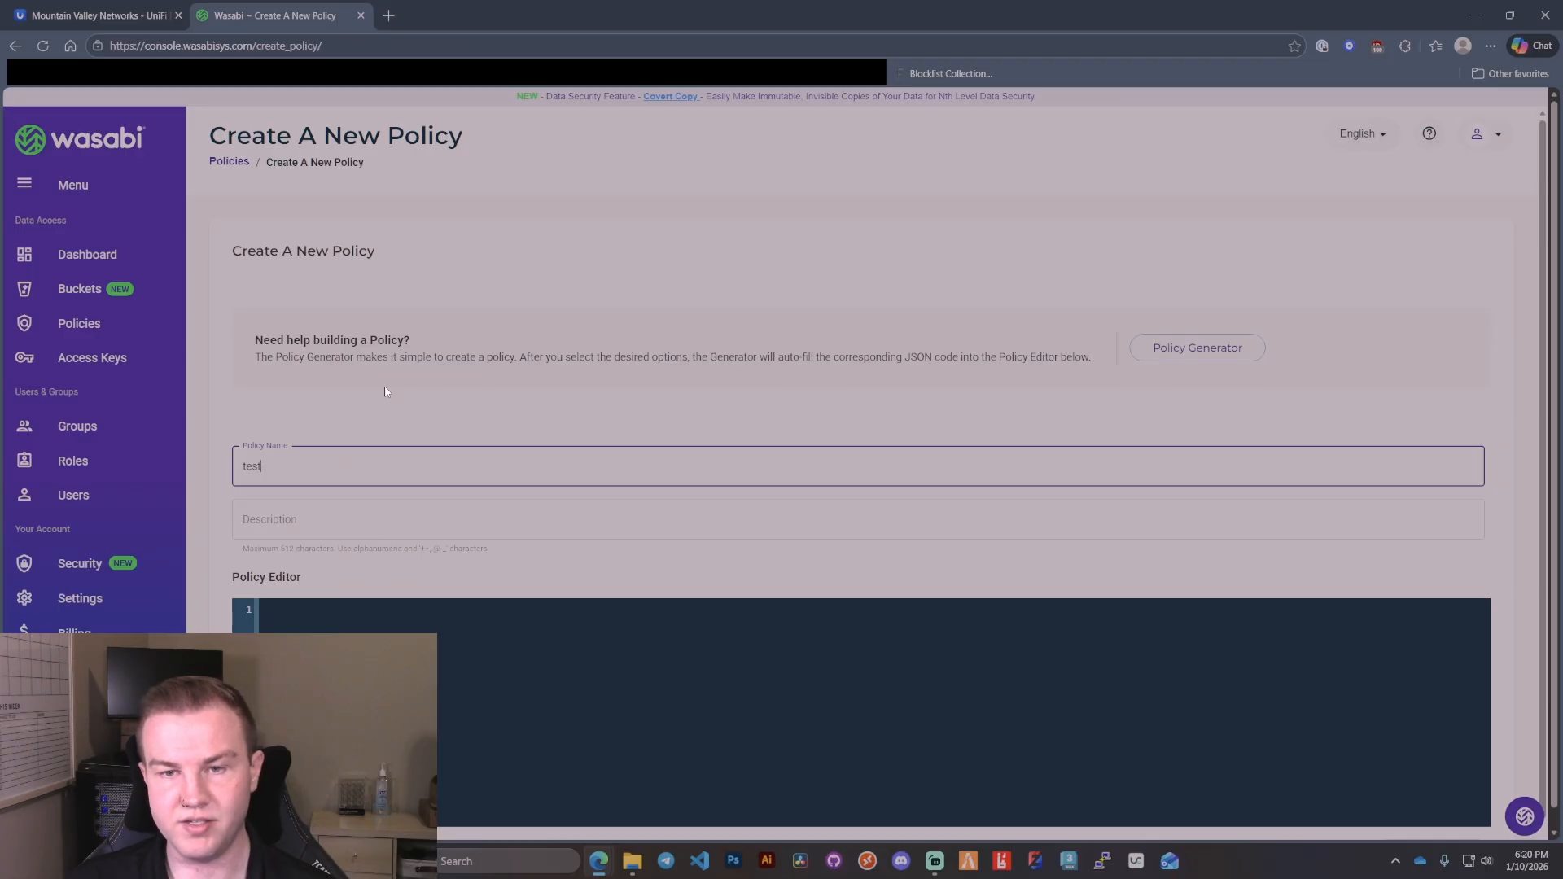
pyautogui.write('unas')
# Paste the prepared JSON with the AllowObjectOperations statement into the policy editor and create the policy
pyautogui.scroll(-1, 386, 391)
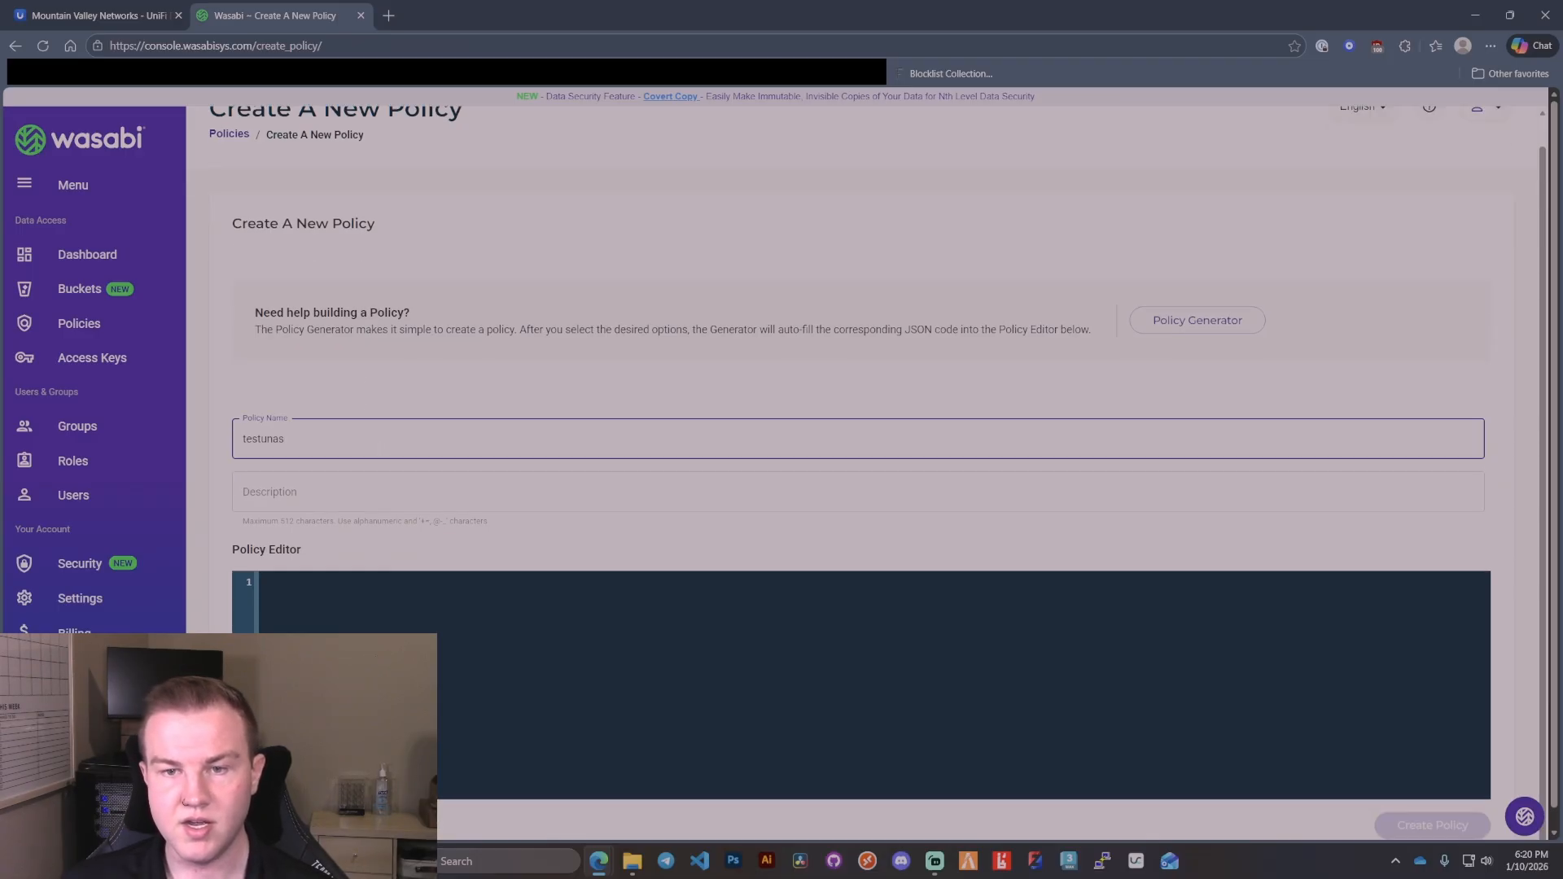
pyautogui.press('Tab')
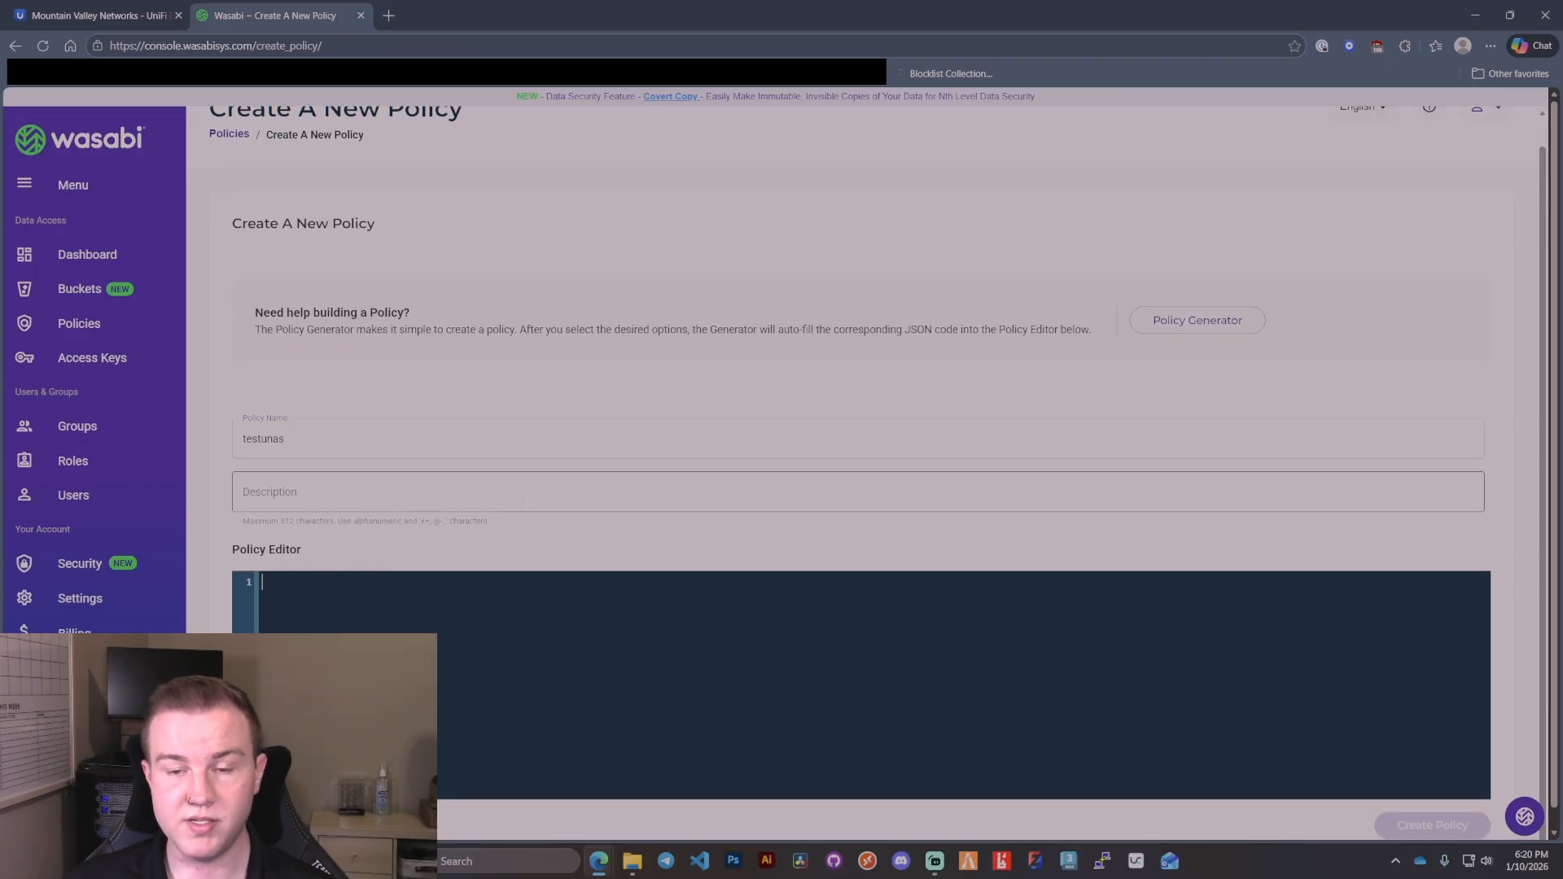
pyautogui.hotkey('ctrl', 'v')
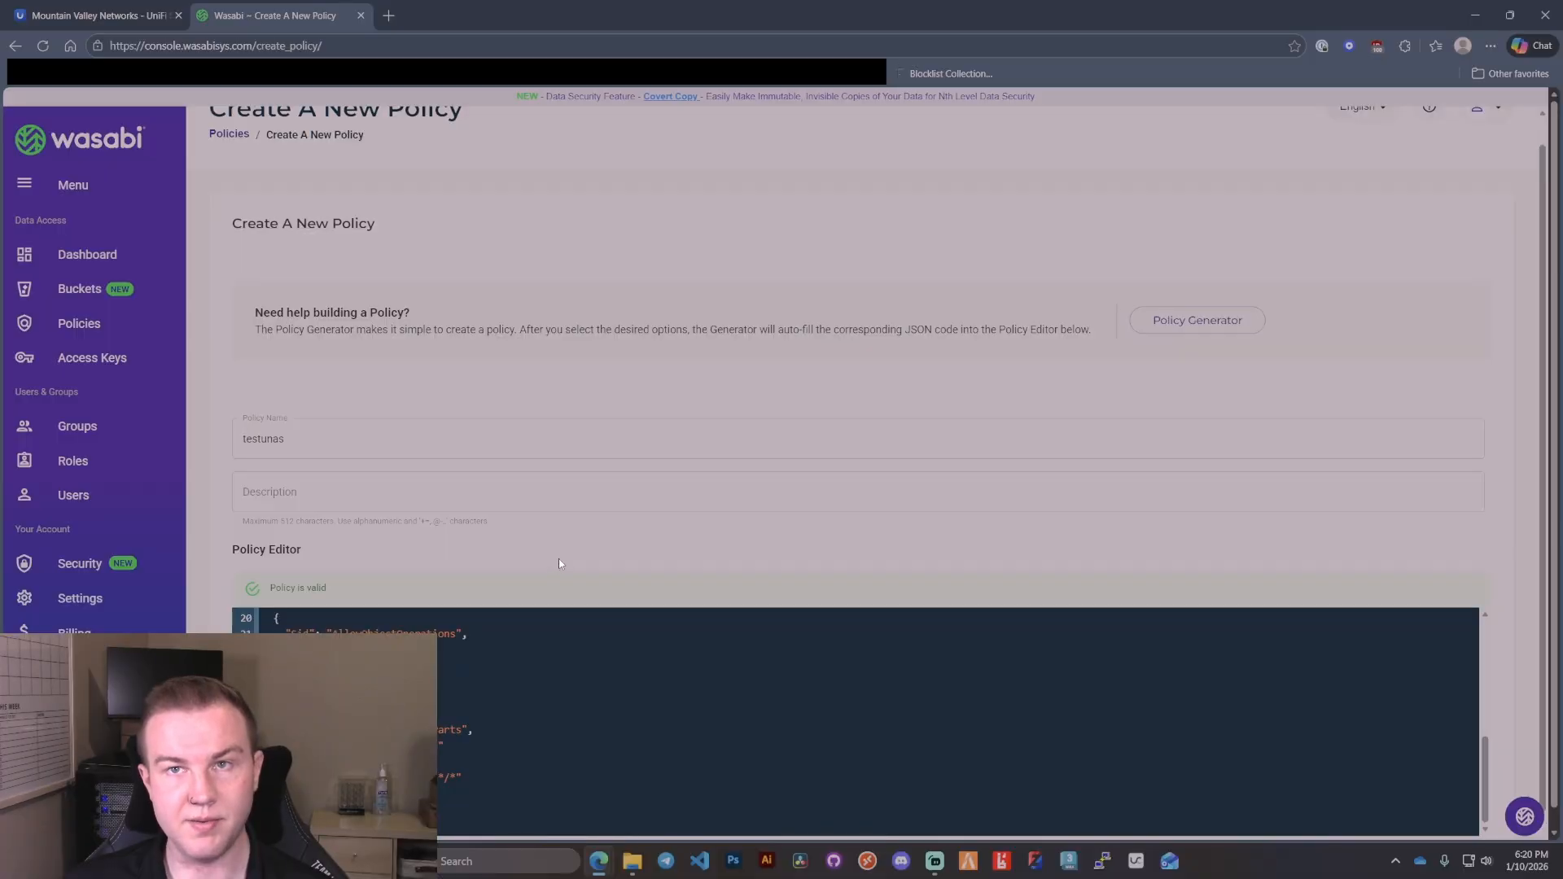
pyautogui.scroll(-2, 559, 564)
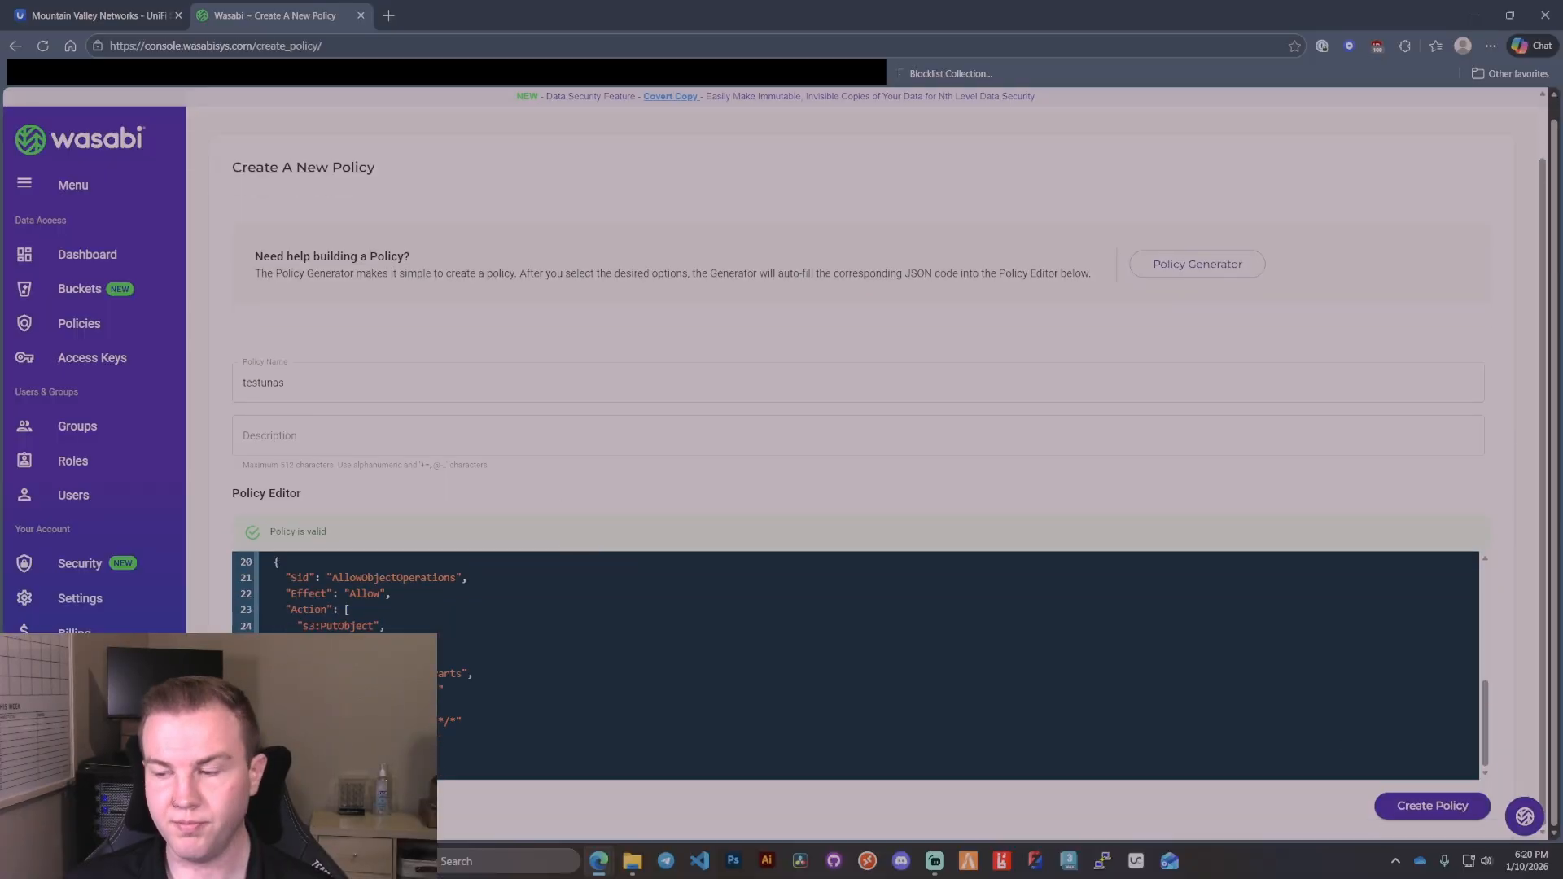
pyautogui.click(1433, 806)
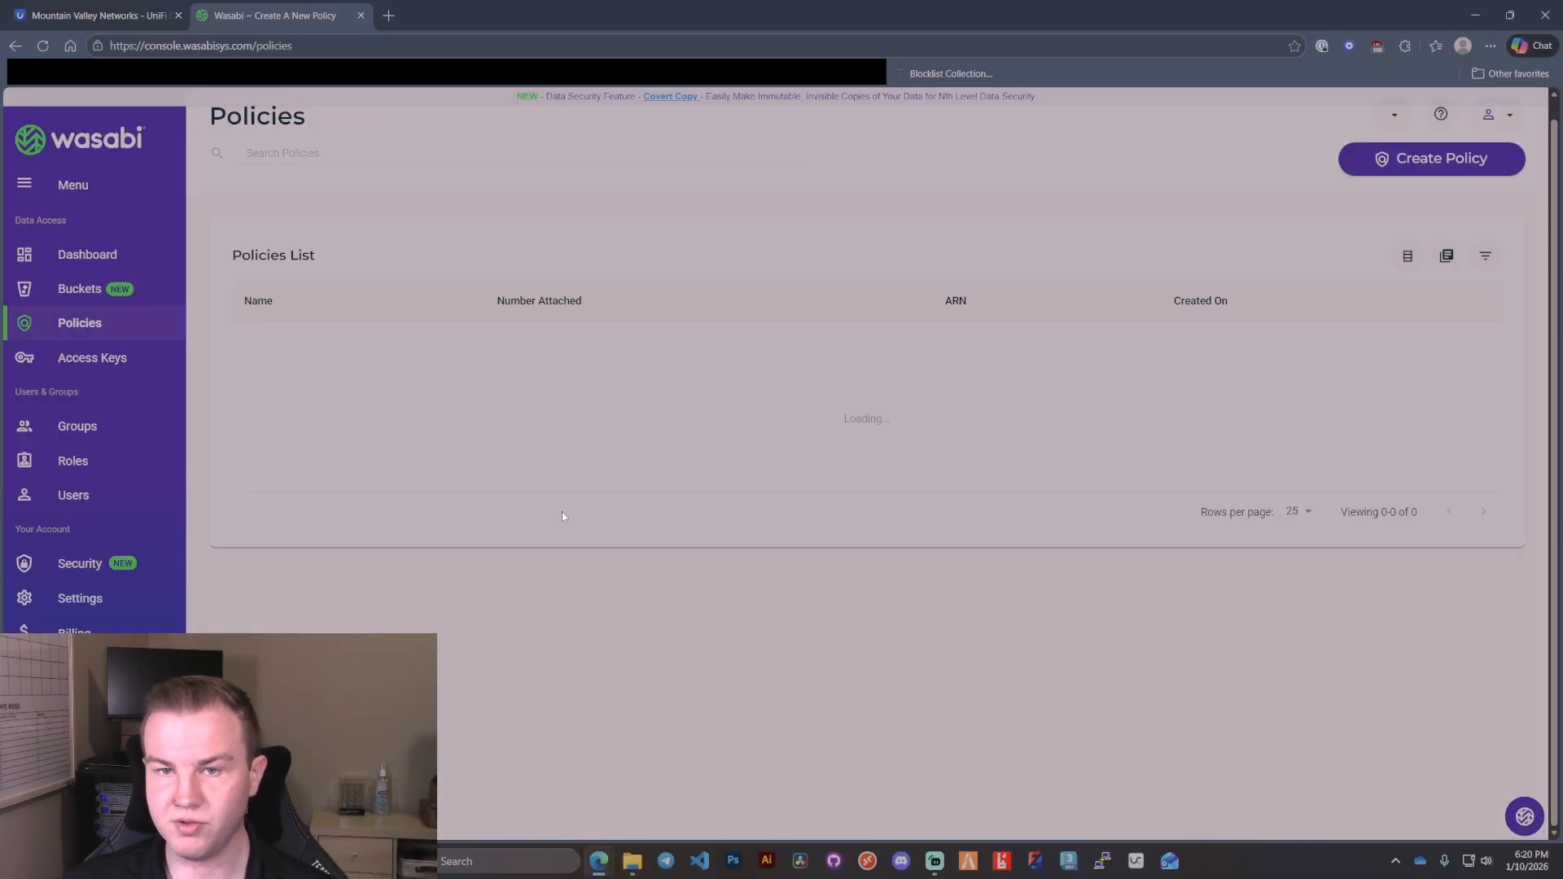
# Start a new user named testunas with programmatic access (API keys) and no group assigned
pyautogui.click(92, 503)
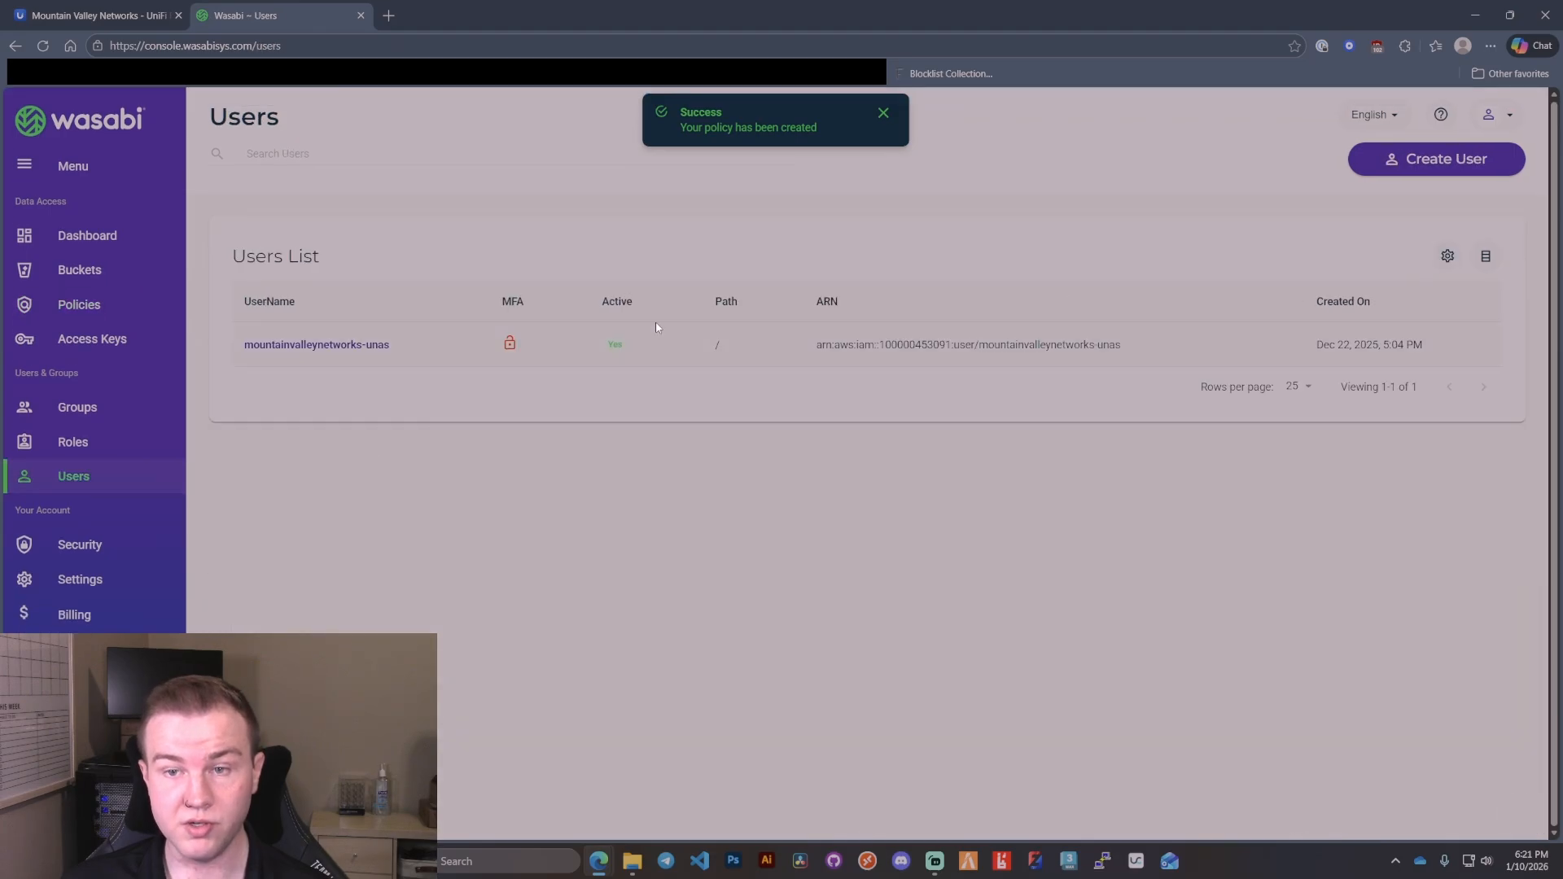
pyautogui.click(1434, 158)
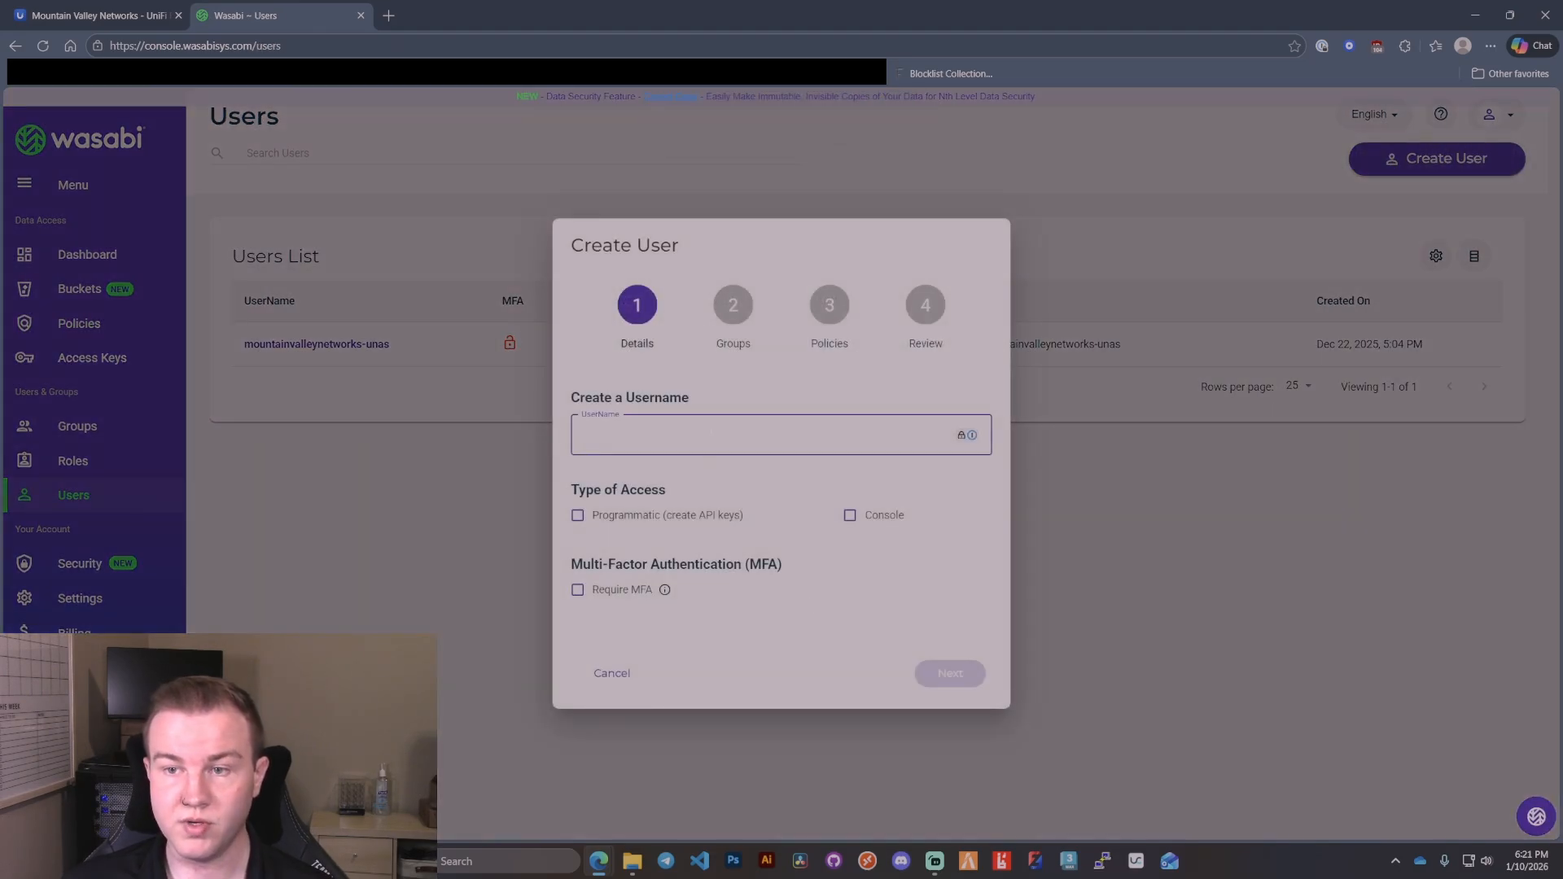
pyautogui.write('te')
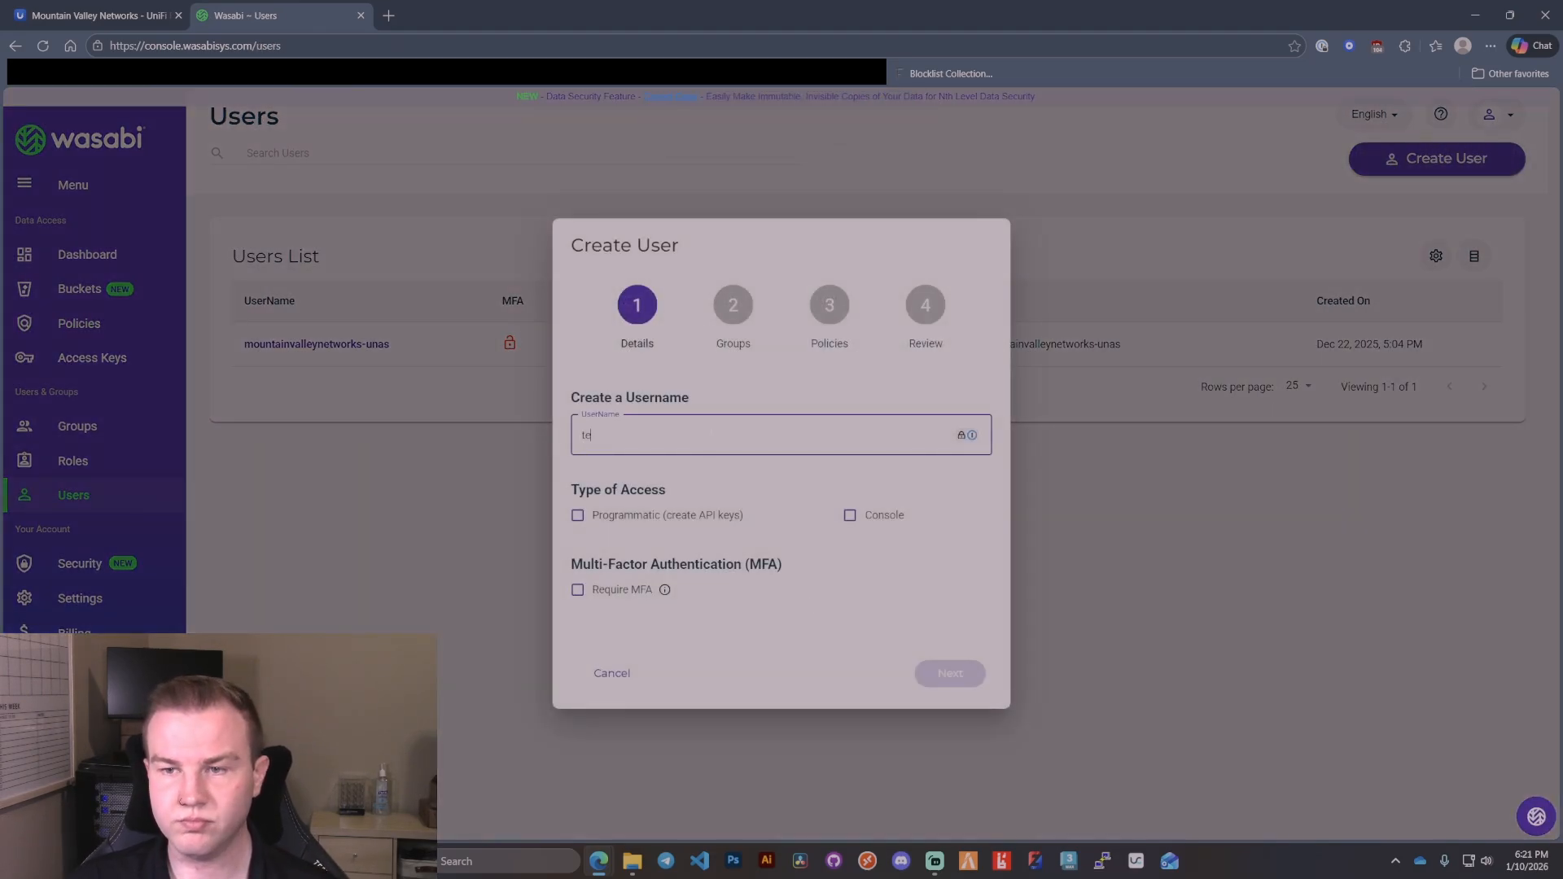
pyautogui.write('stunas')
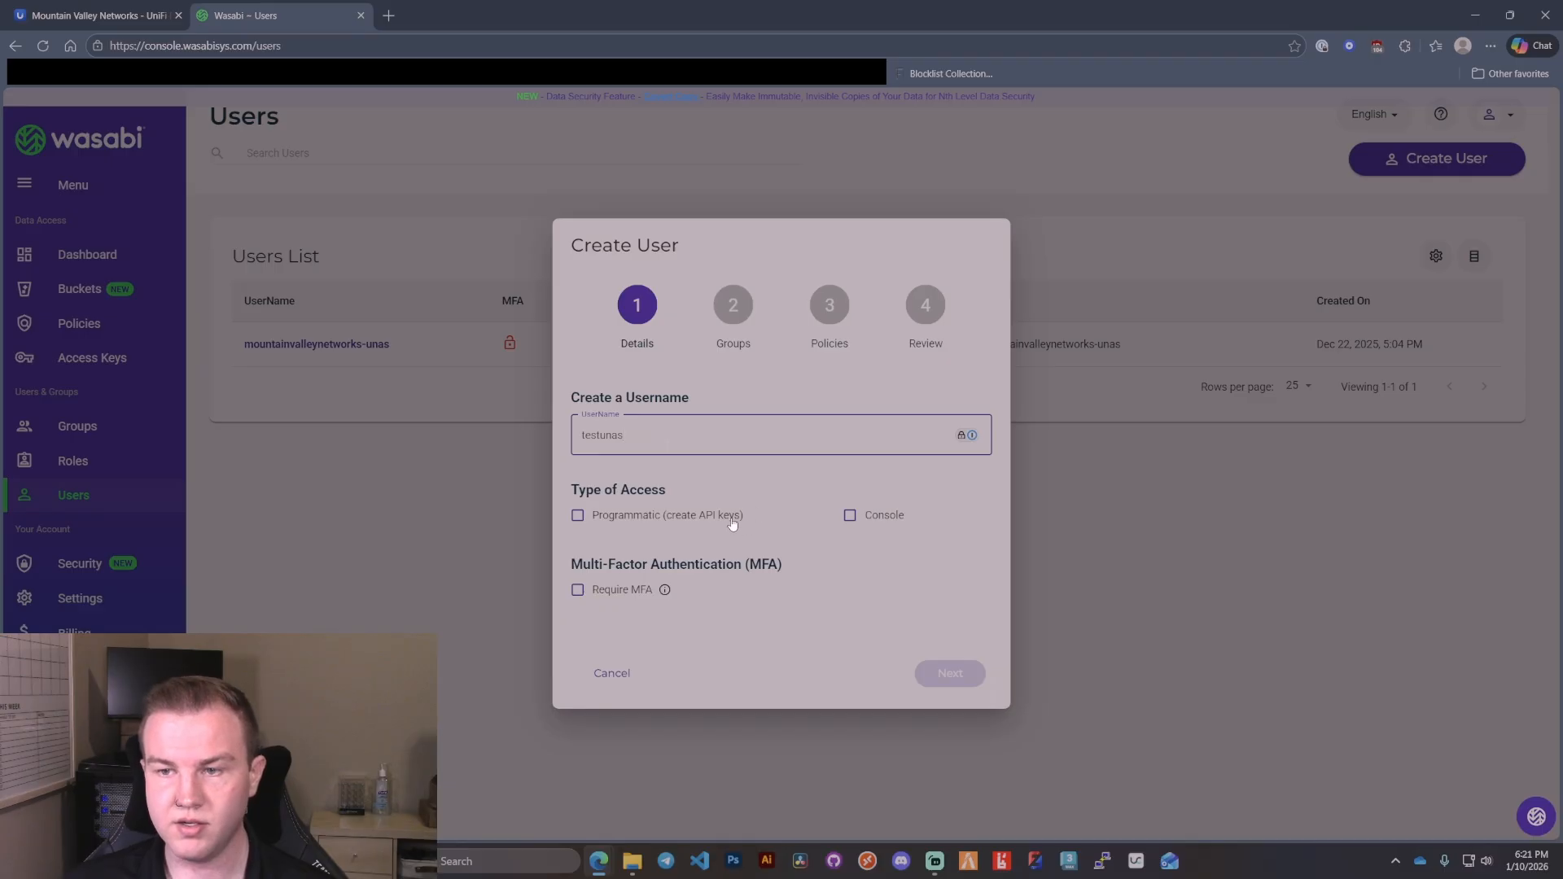
pyautogui.click(732, 523)
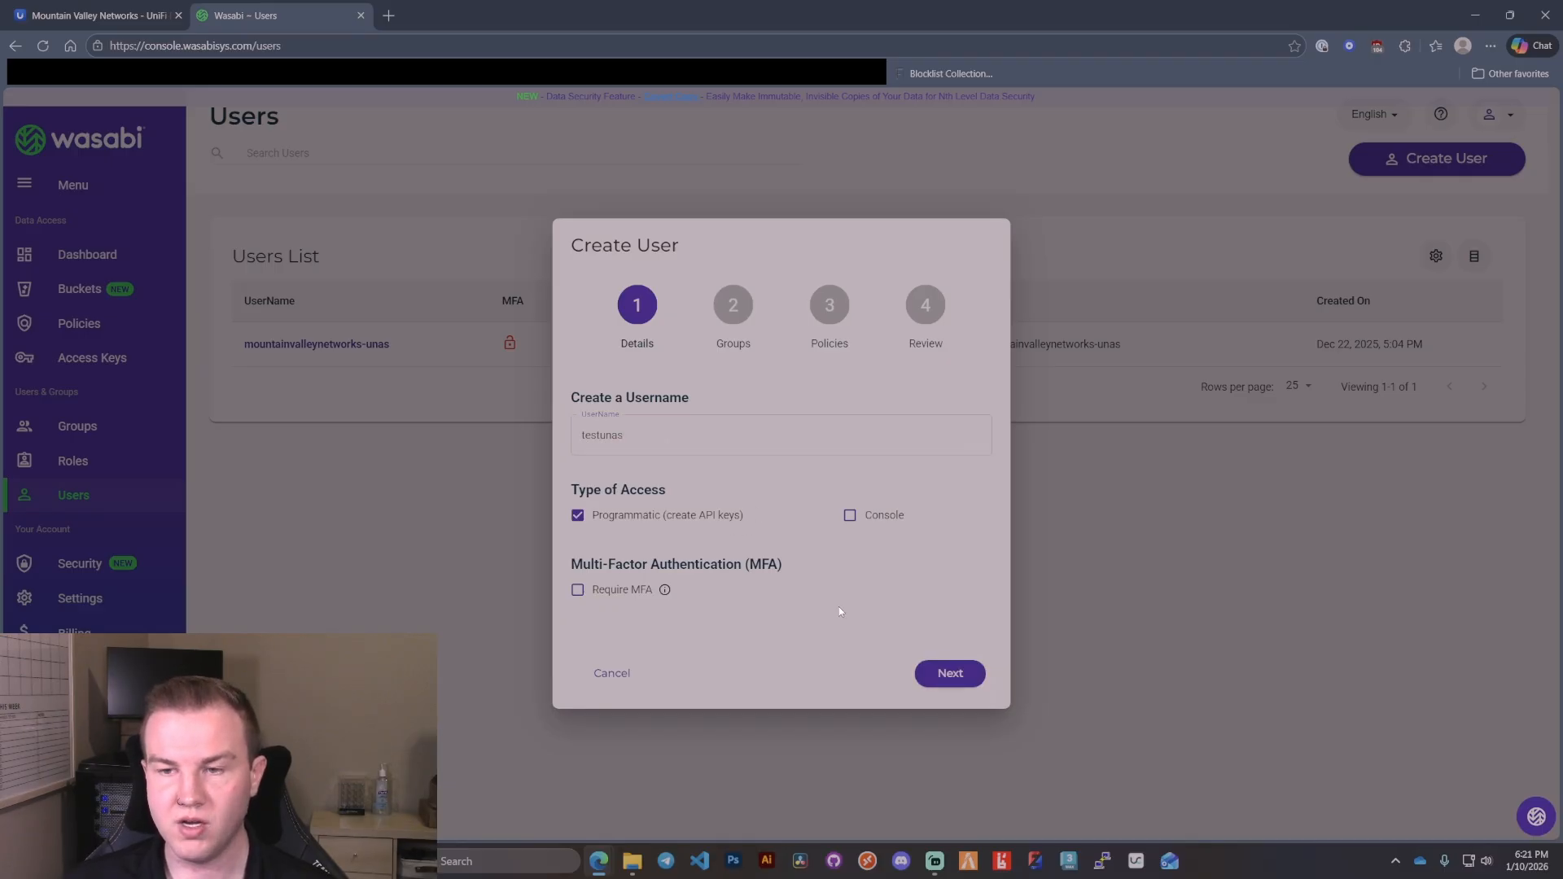
pyautogui.click(950, 673)
pyautogui.click(963, 644)
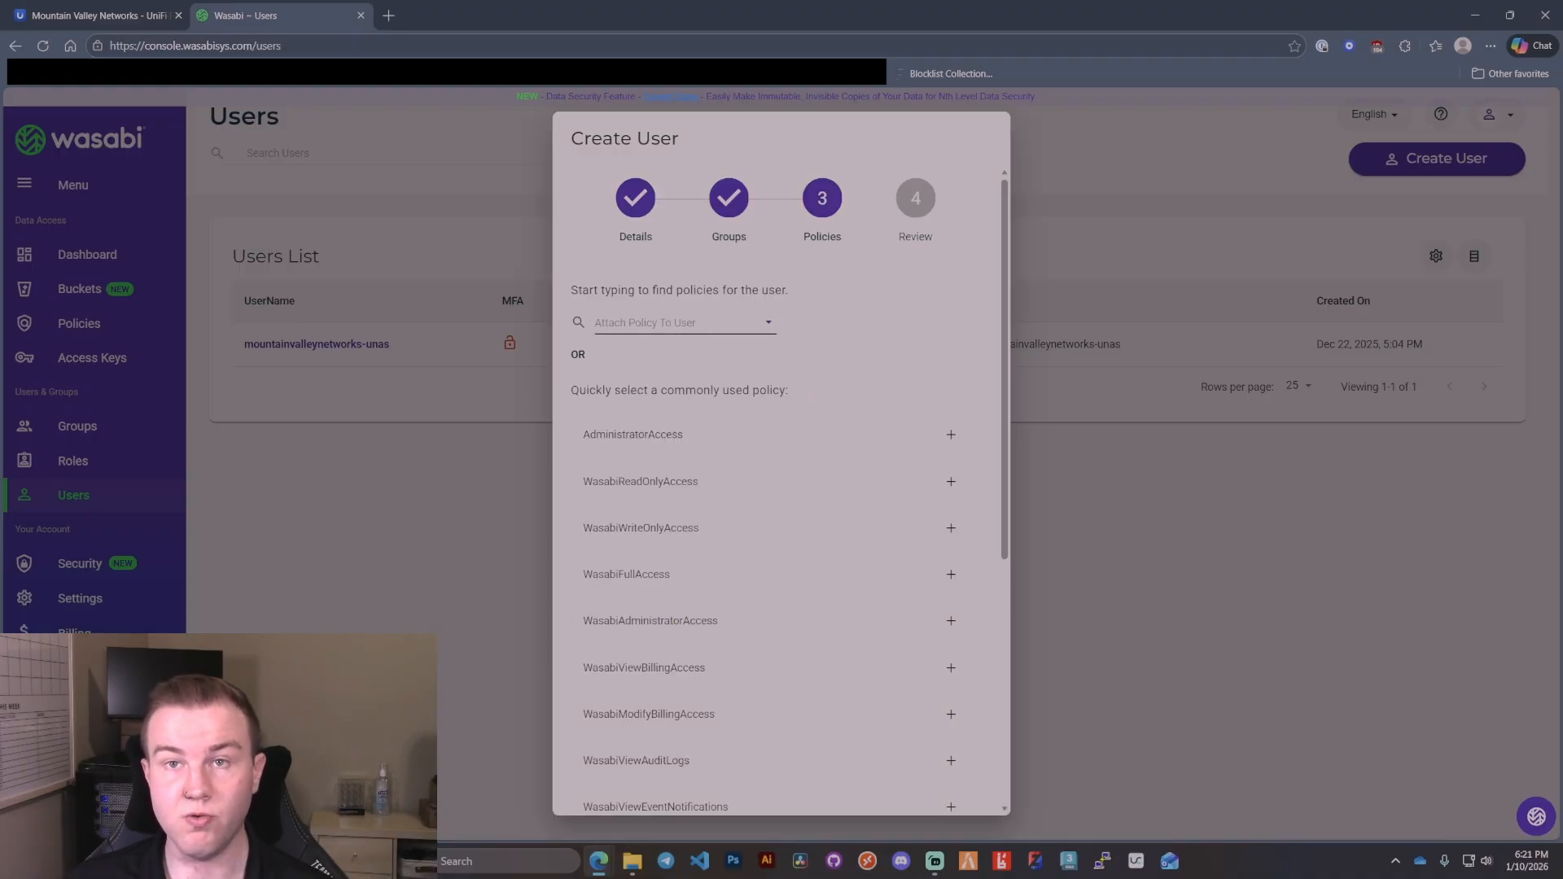
# Attach the testunas policy to the new user and create the user
pyautogui.click(701, 334)
pyautogui.scroll(-5, 711, 459)
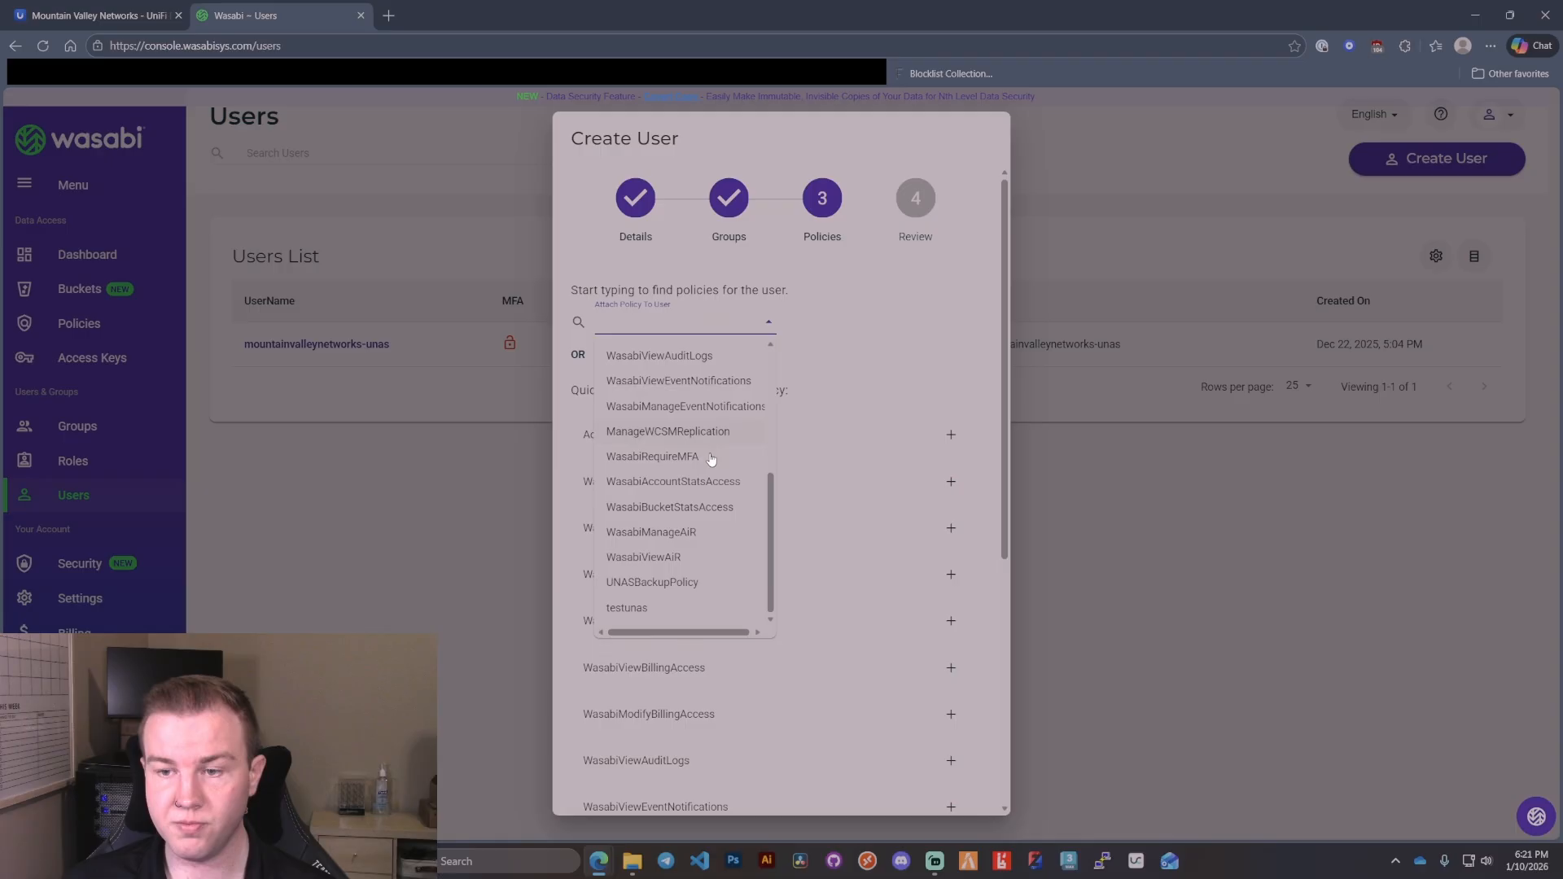
pyautogui.click(692, 611)
pyautogui.scroll(-5, 928, 610)
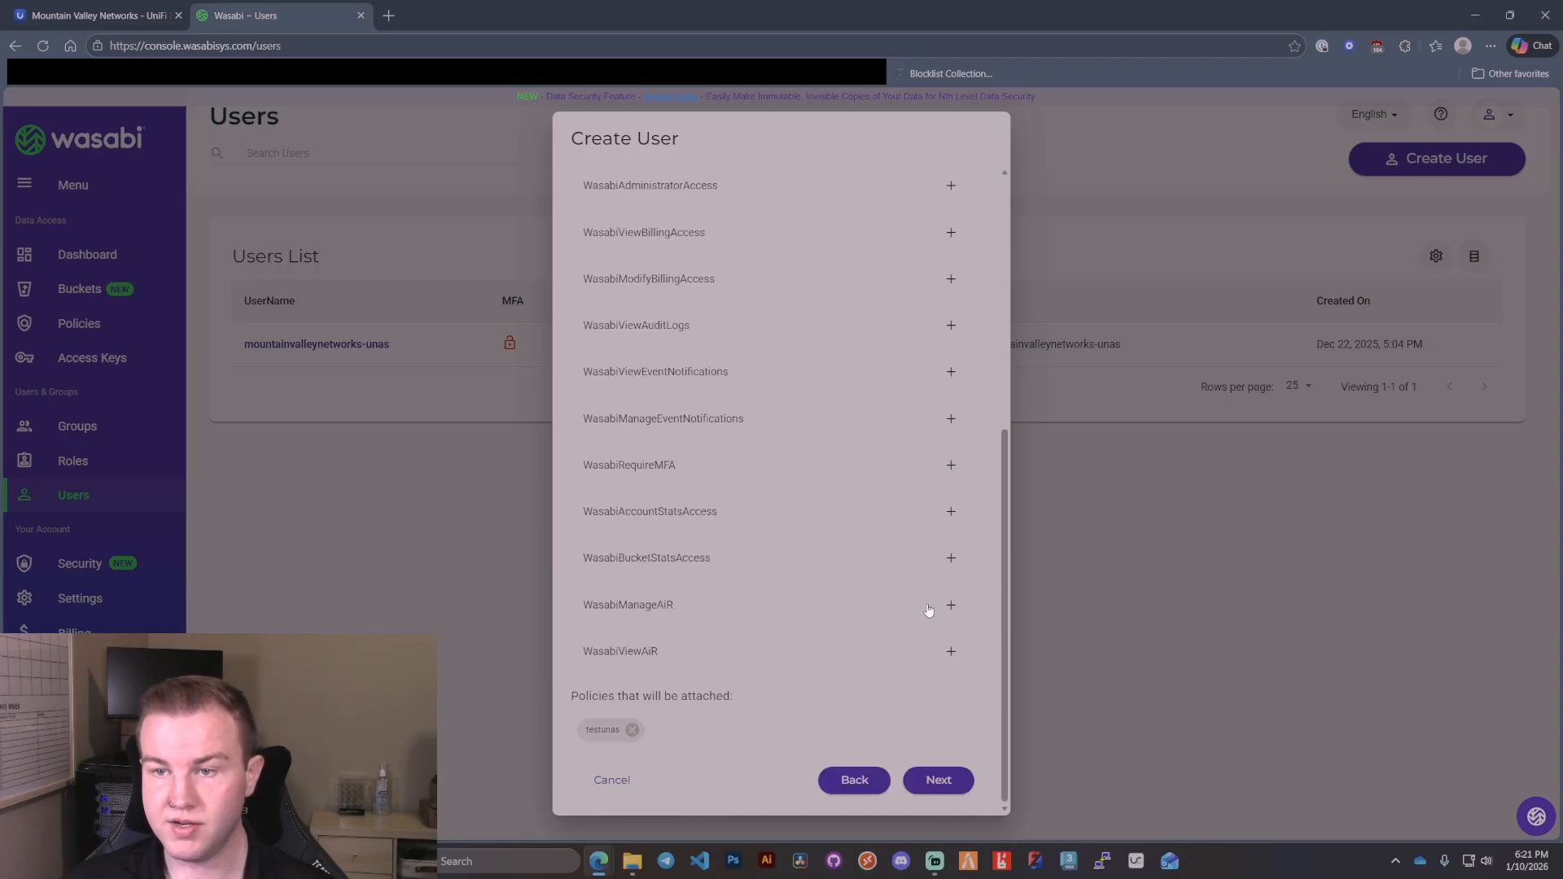
pyautogui.click(939, 779)
pyautogui.click(957, 688)
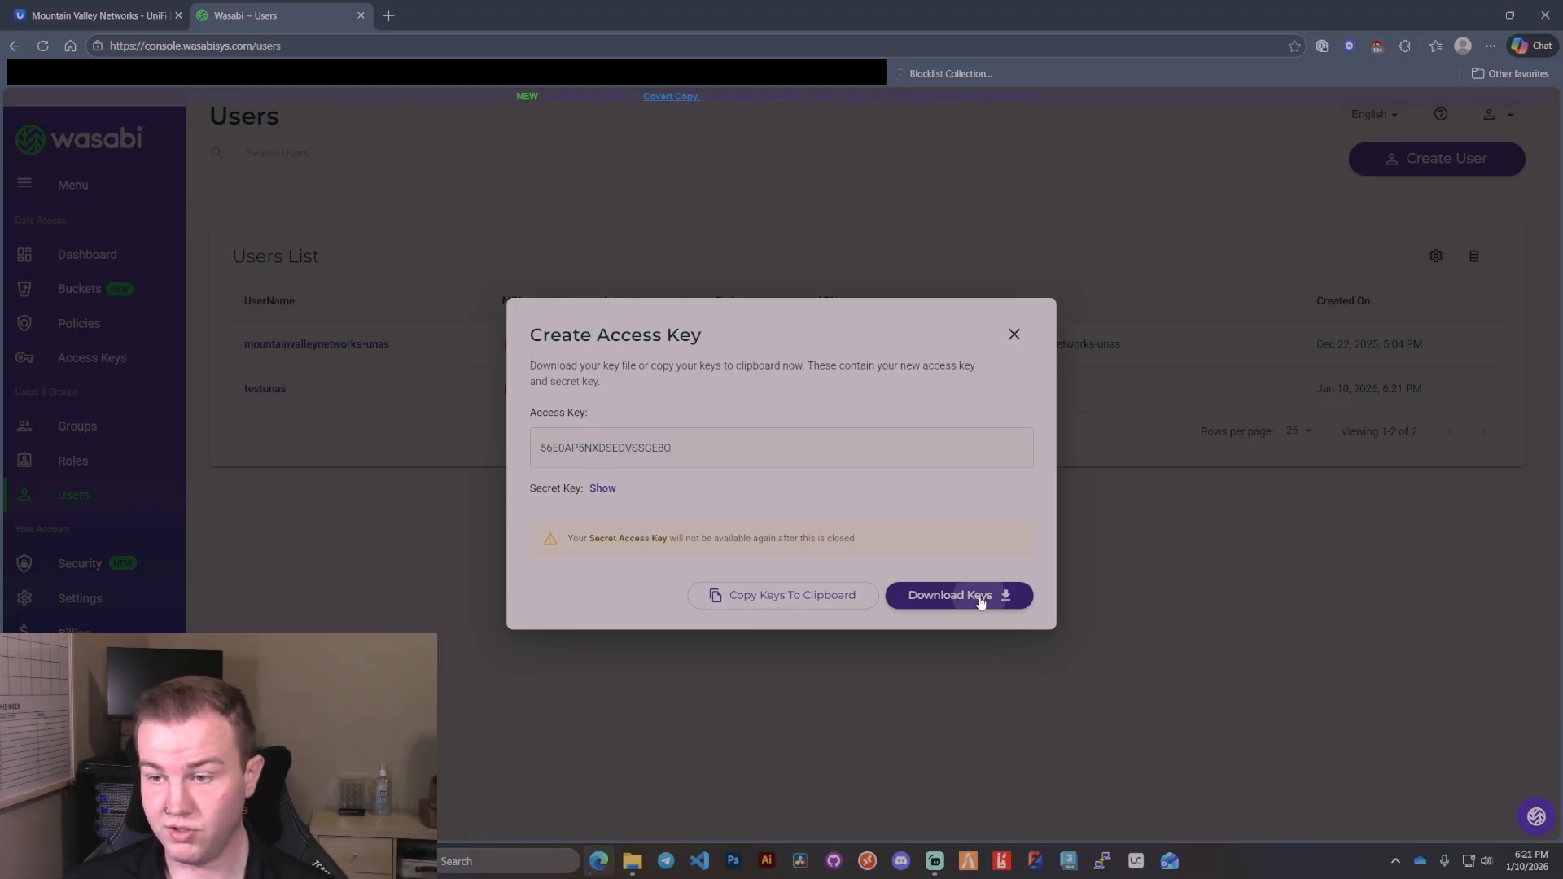
# Download the new user's access keys, finish user creation and open the testunas user details
pyautogui.click(981, 600)
pyautogui.click(1032, 807)
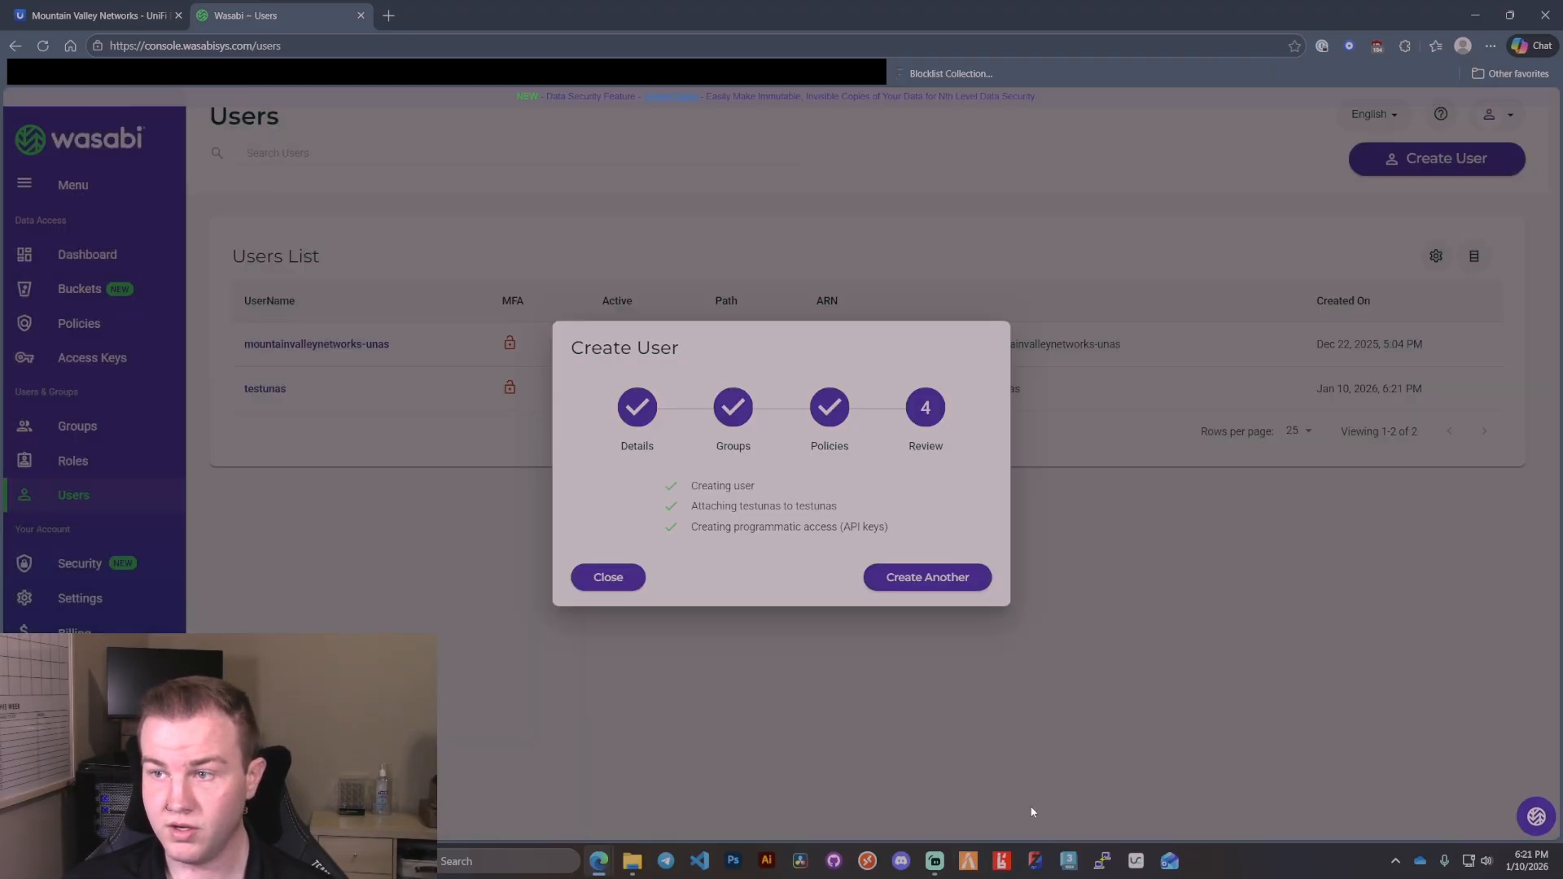
pyautogui.click(606, 579)
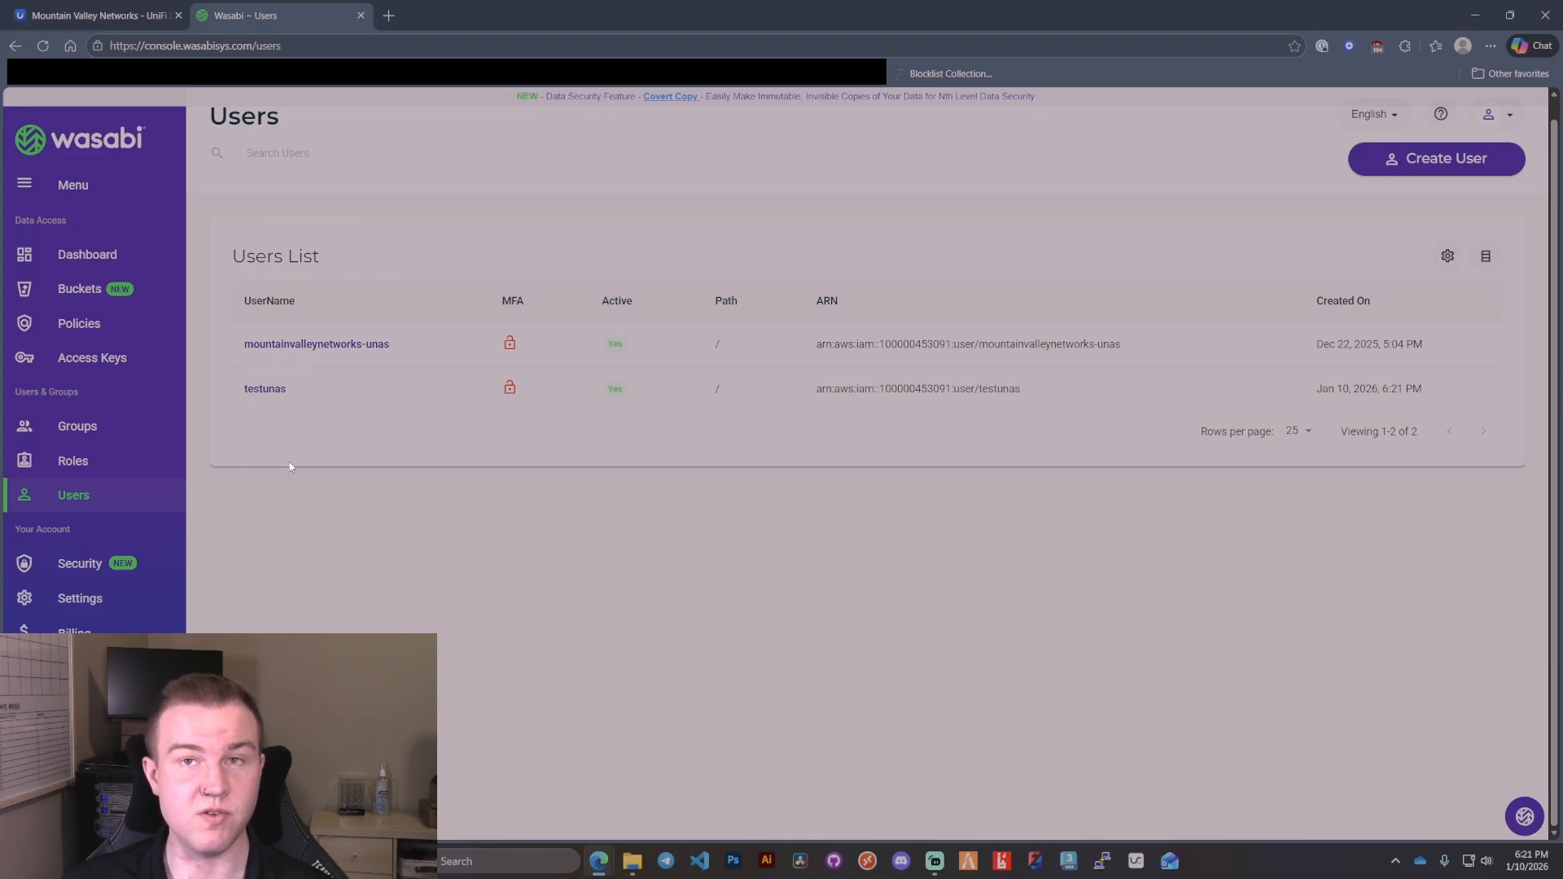
pyautogui.click(274, 395)
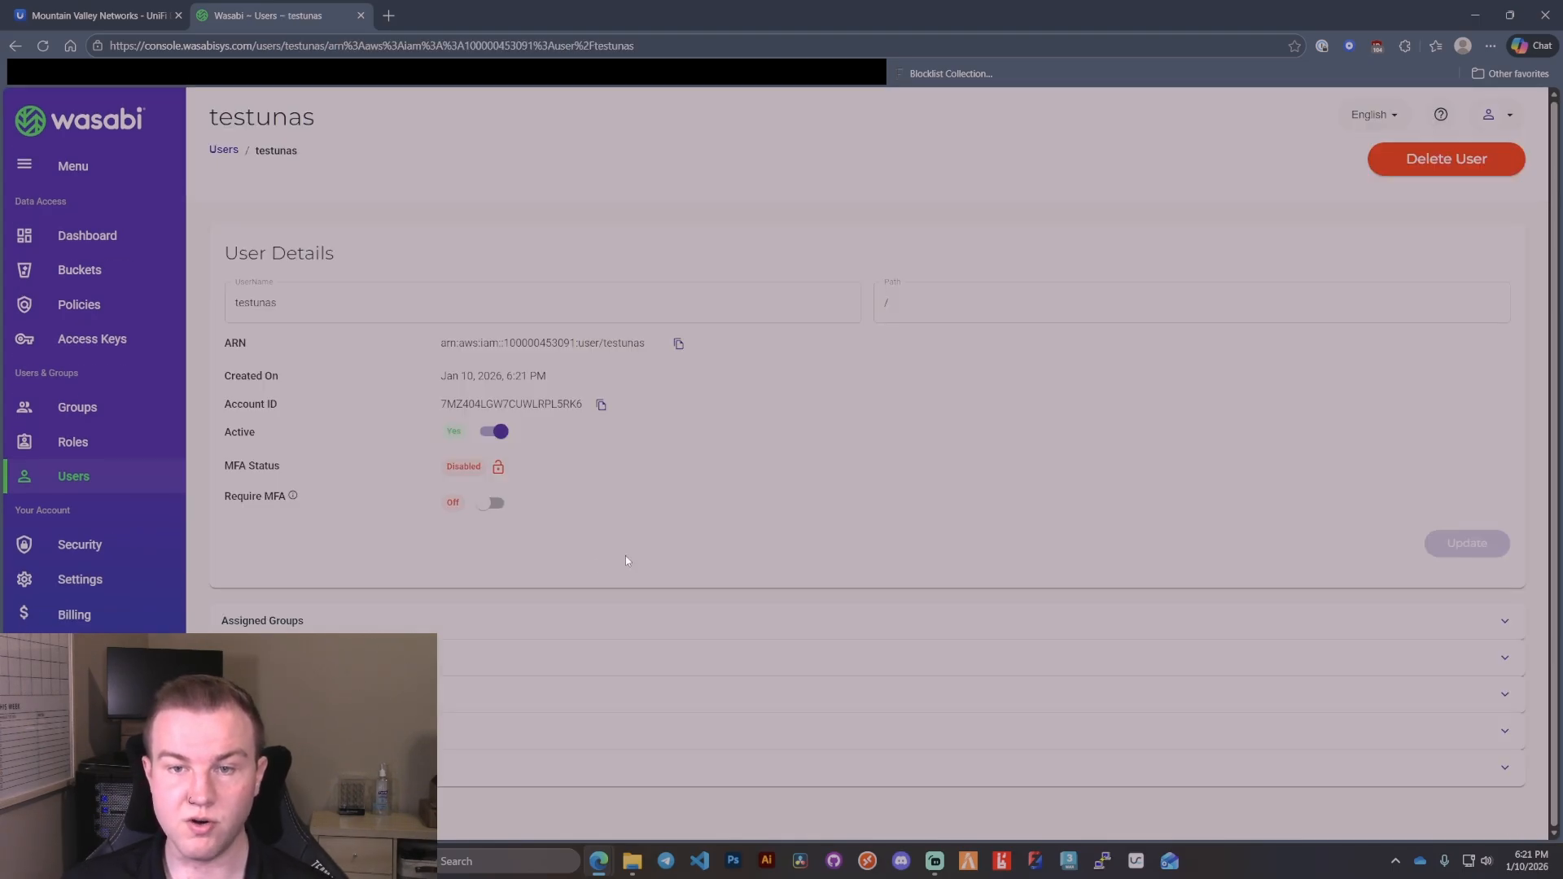
# Start a new Wasabi bucket named testunas in the Oregon us-west-1 region
pyautogui.scroll(-5, 625, 555)
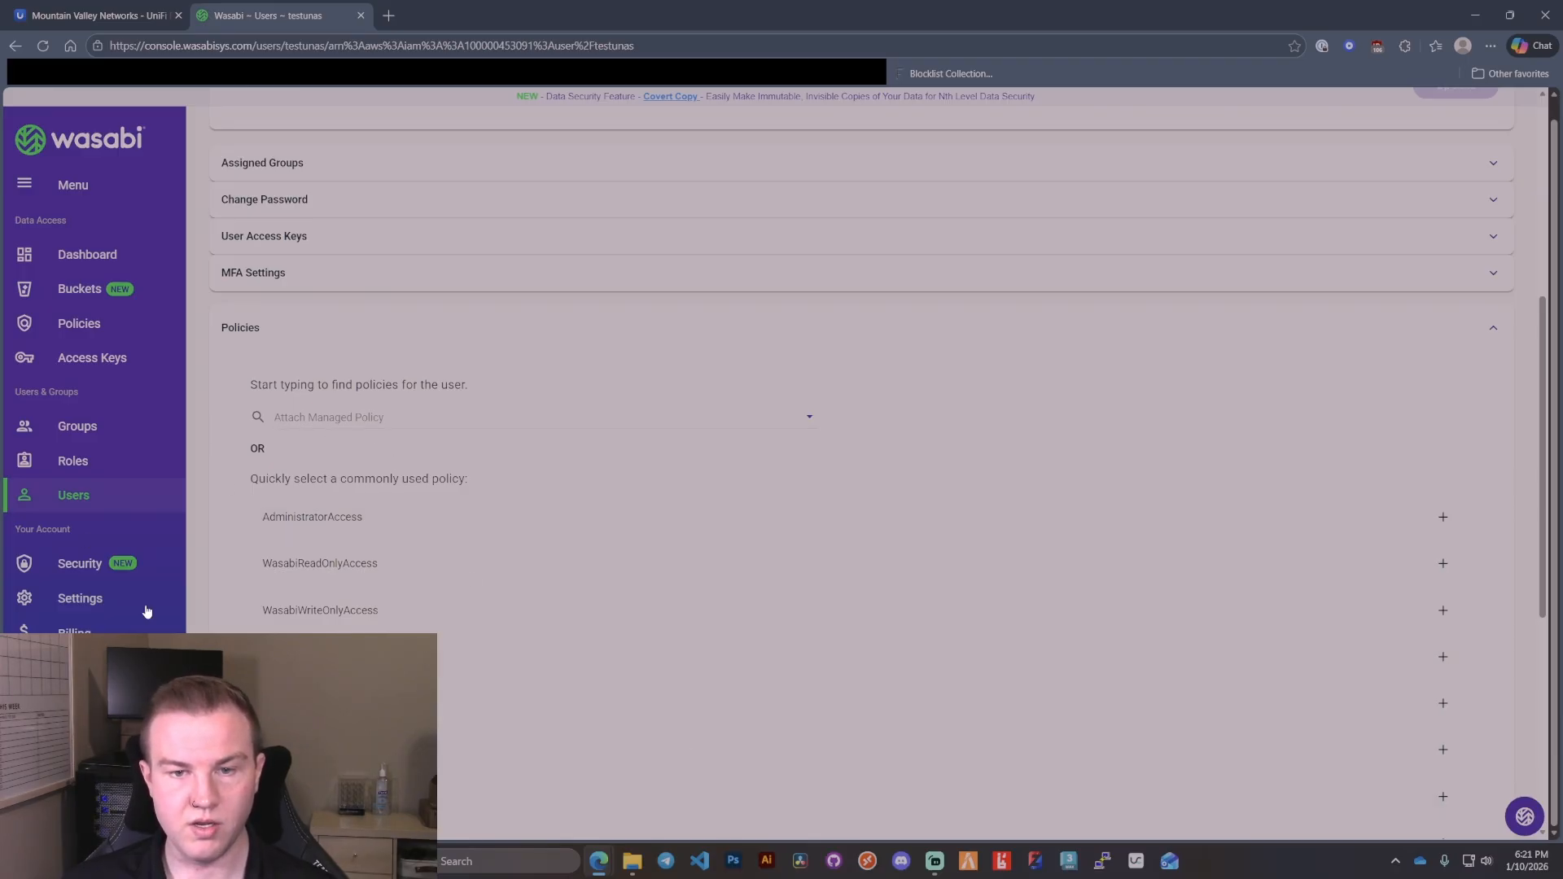
pyautogui.click(86, 290)
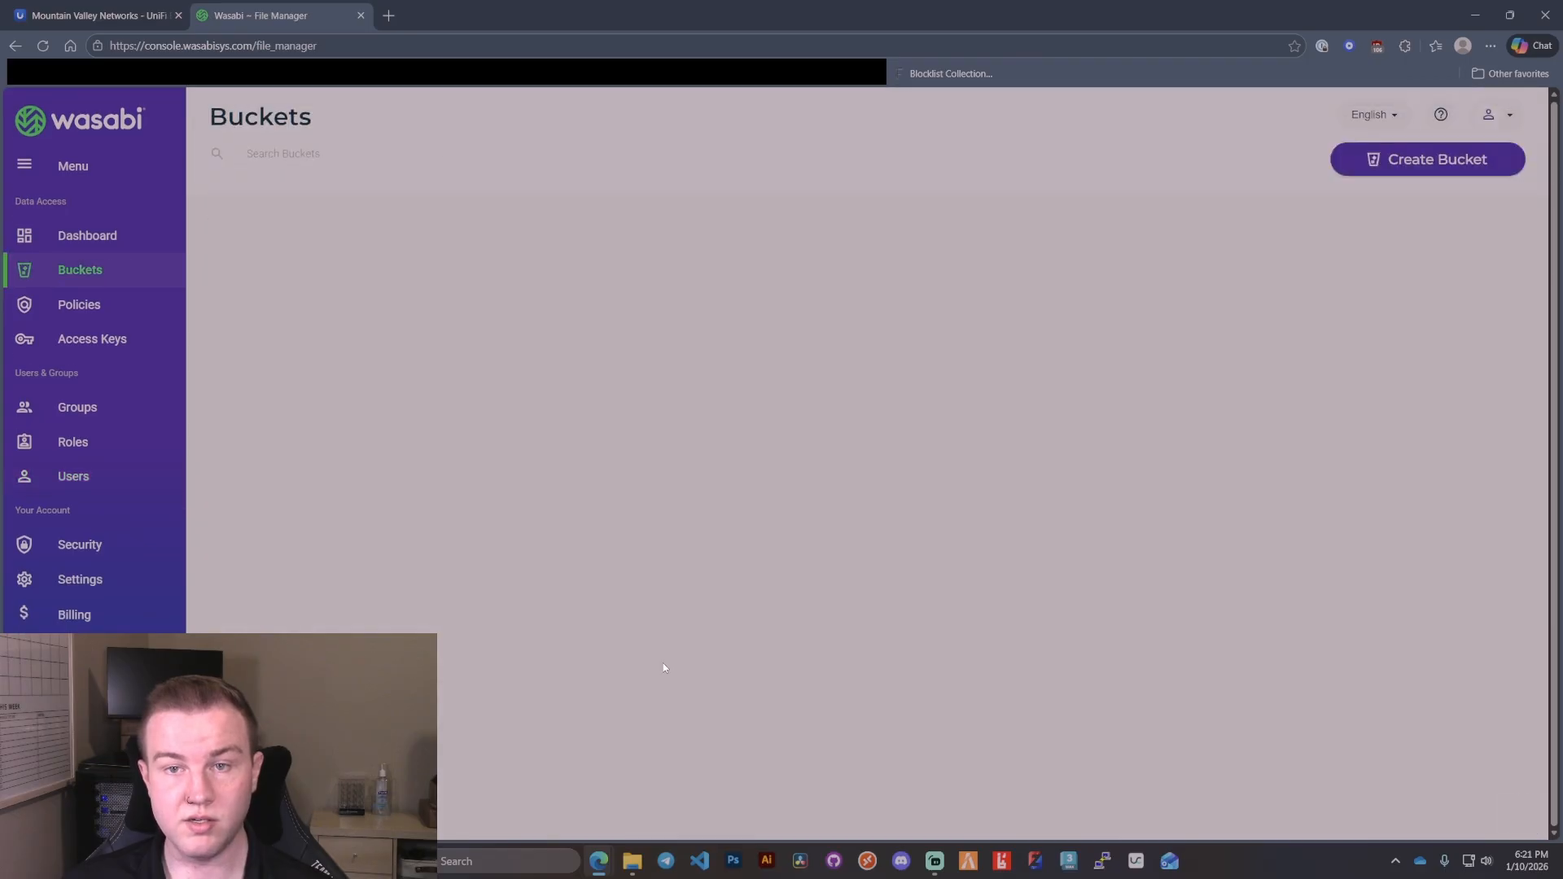
pyautogui.click(1426, 160)
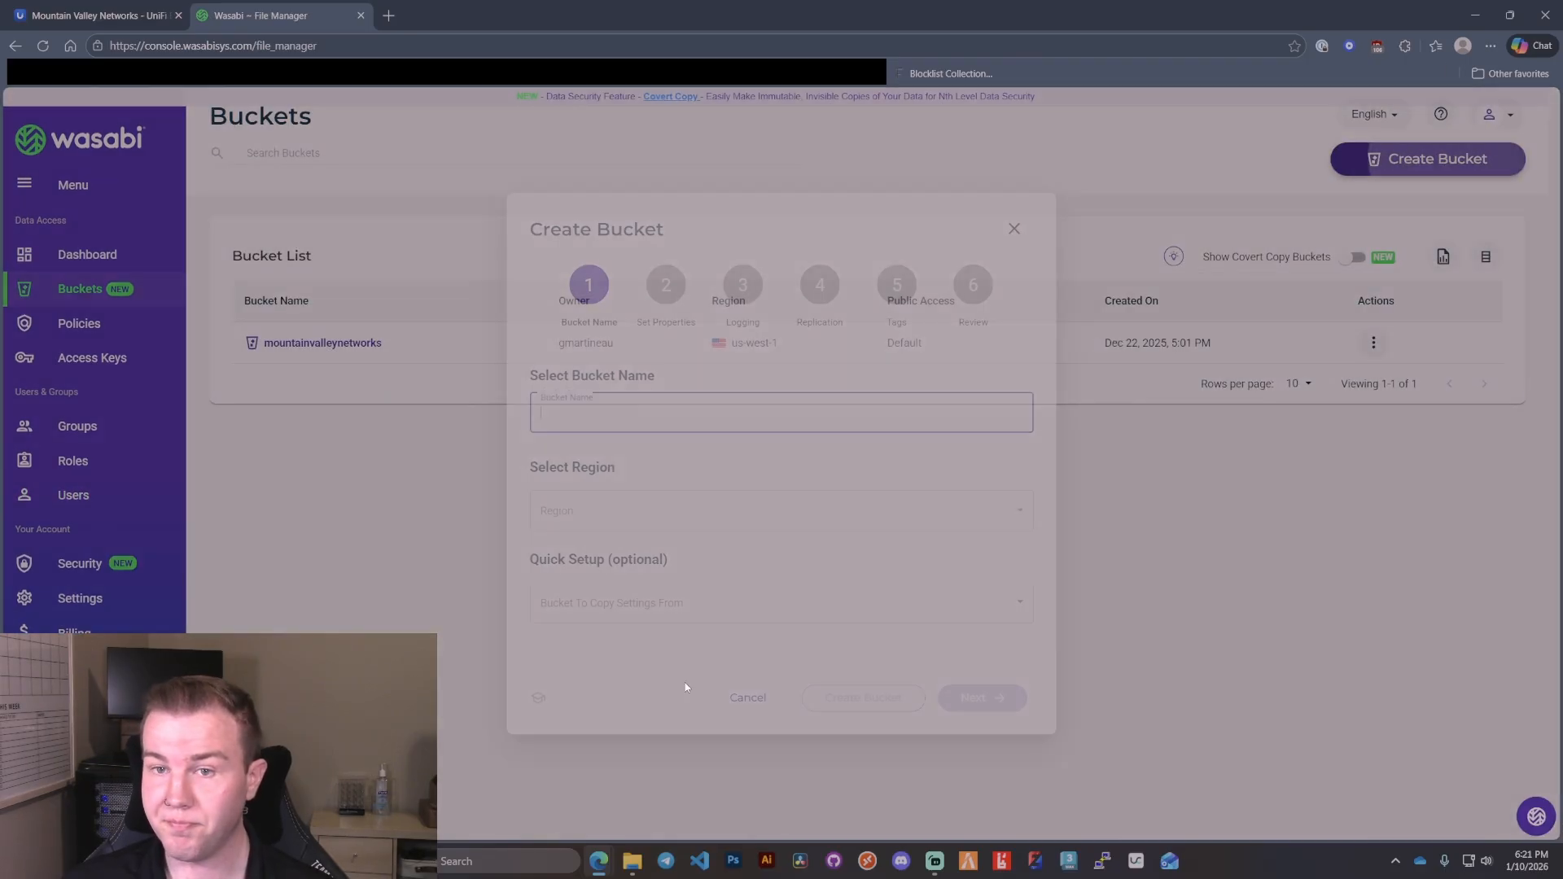
pyautogui.write('testunas')
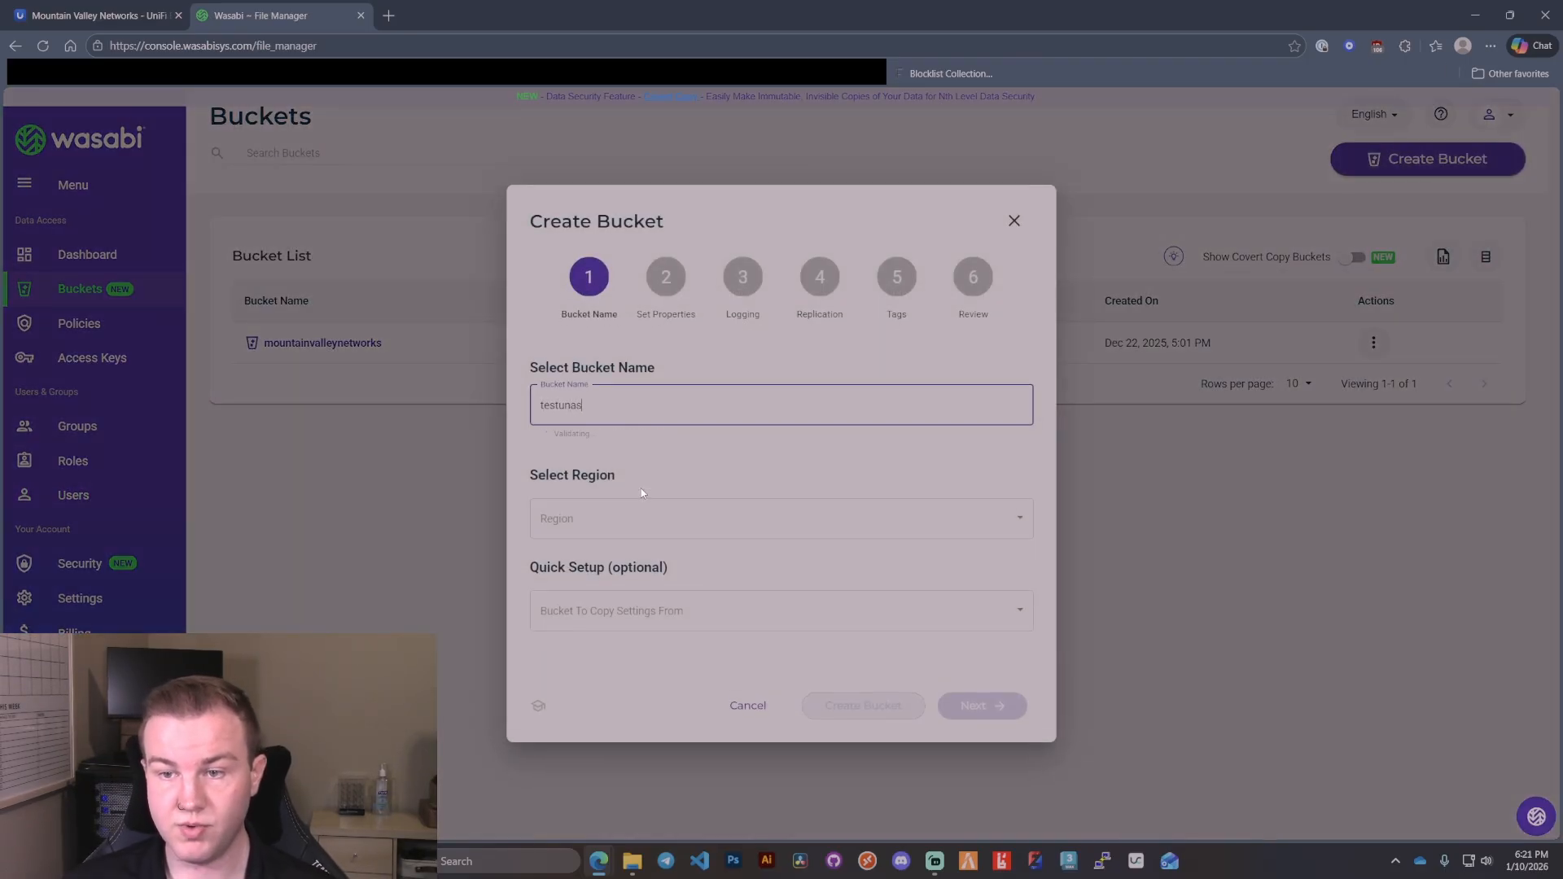
pyautogui.click(750, 522)
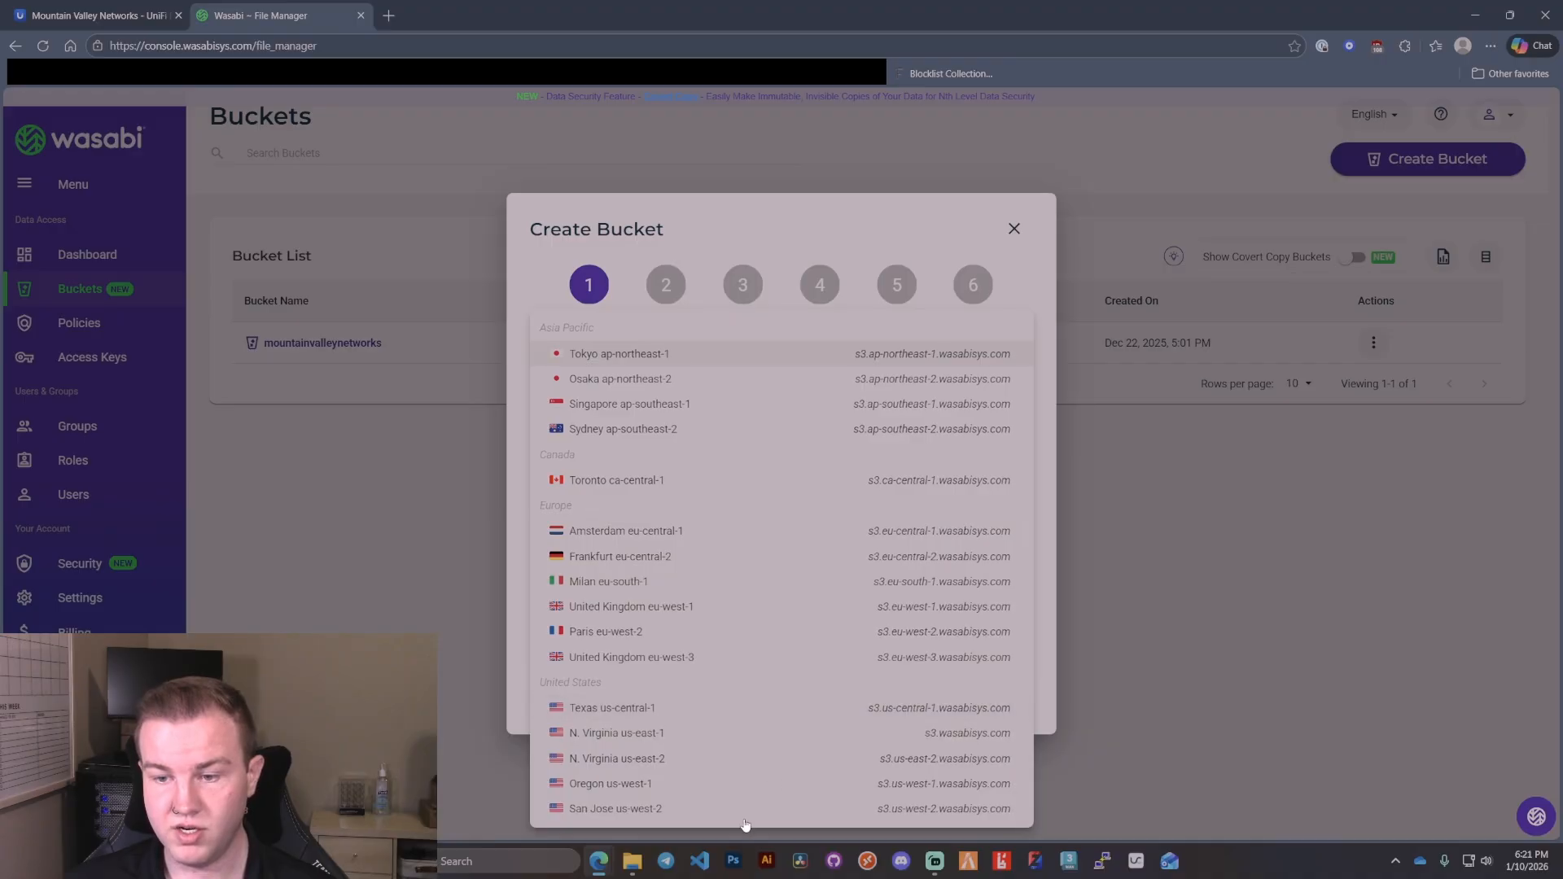
pyautogui.click(720, 786)
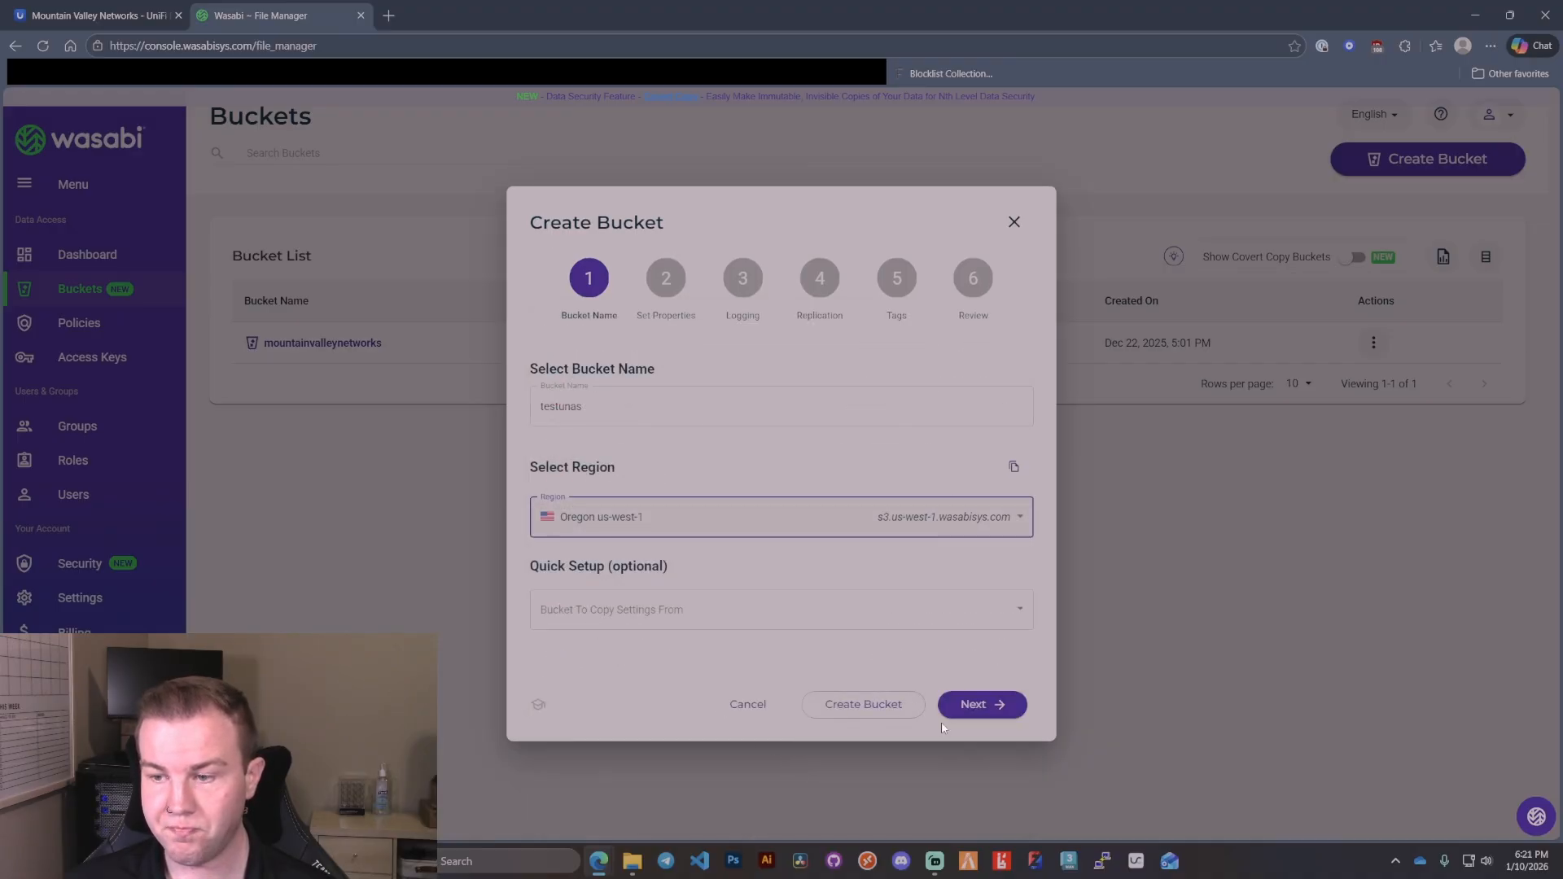
# Keep the default properties, logging, replication and tags for the testunas bucket and create it
pyautogui.click(976, 708)
pyautogui.click(976, 714)
pyautogui.click(995, 599)
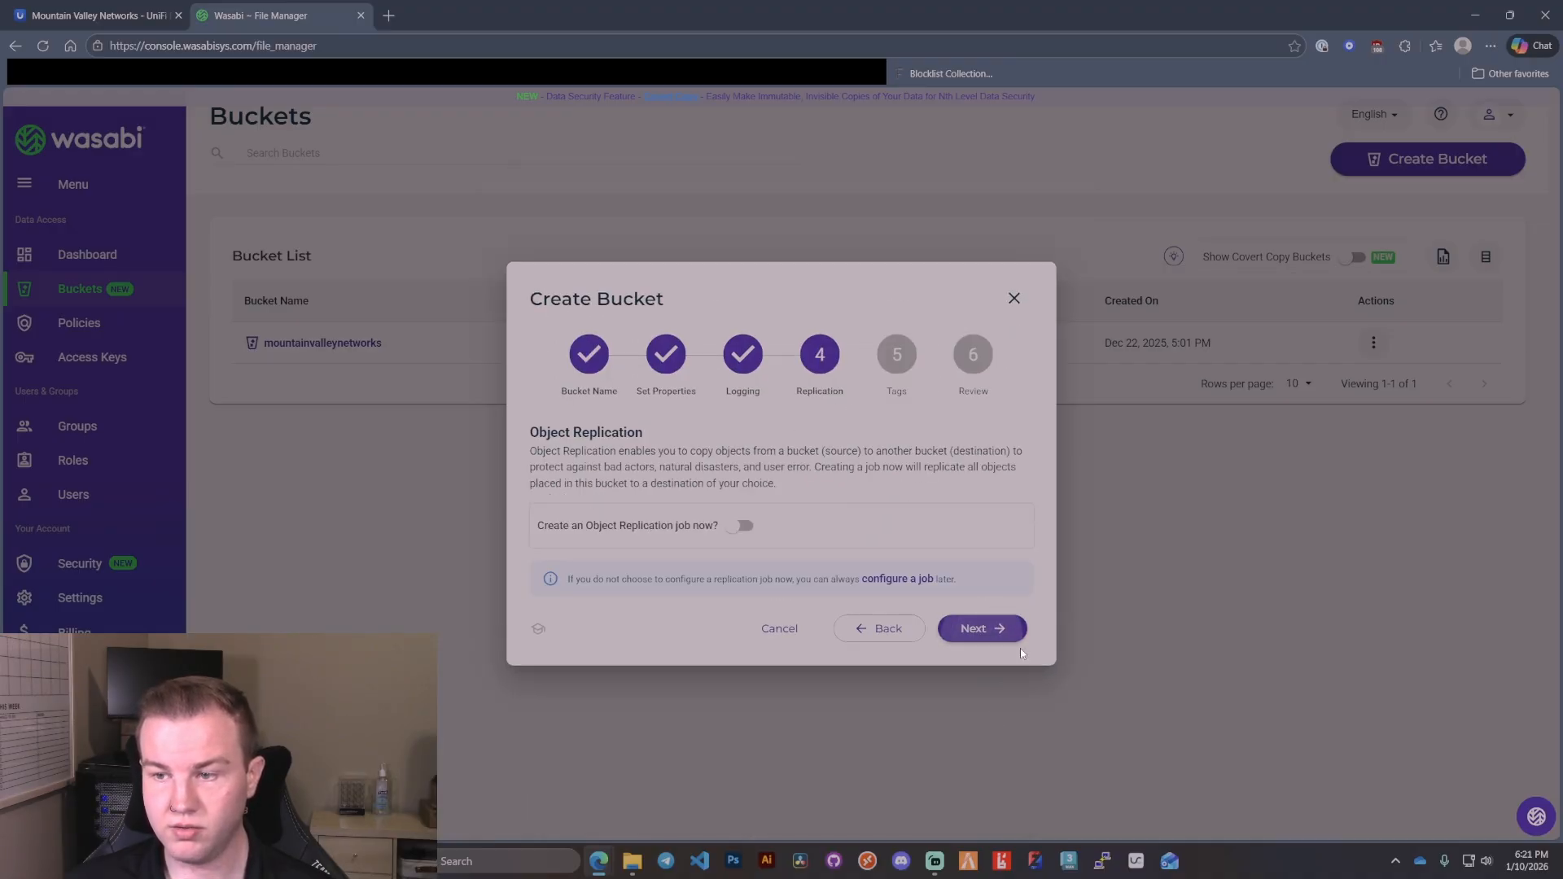
pyautogui.click(1001, 636)
pyautogui.click(1000, 627)
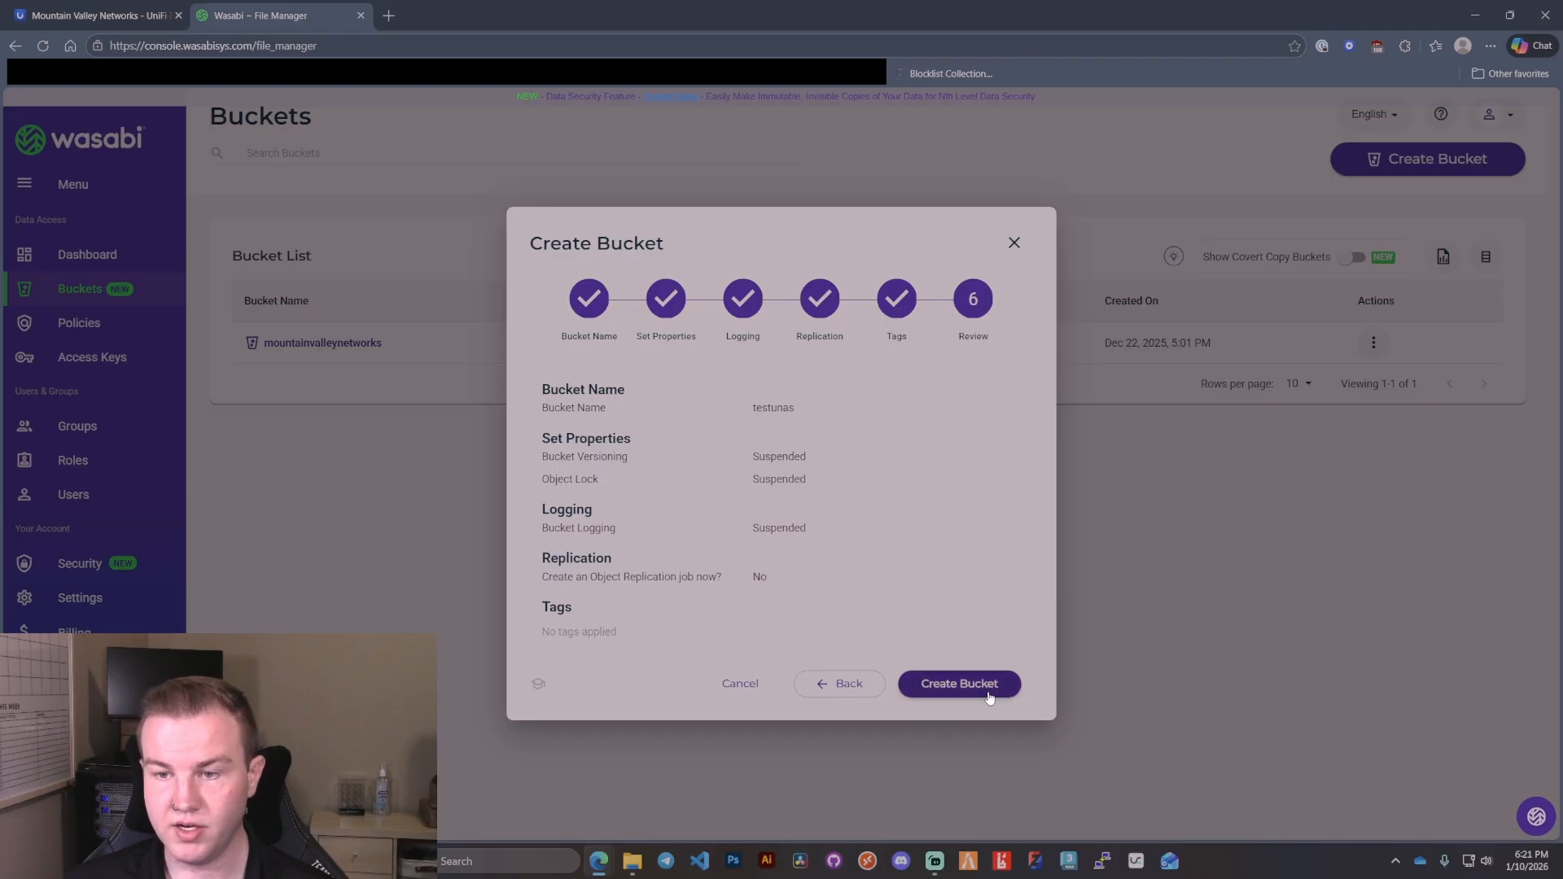
pyautogui.click(987, 688)
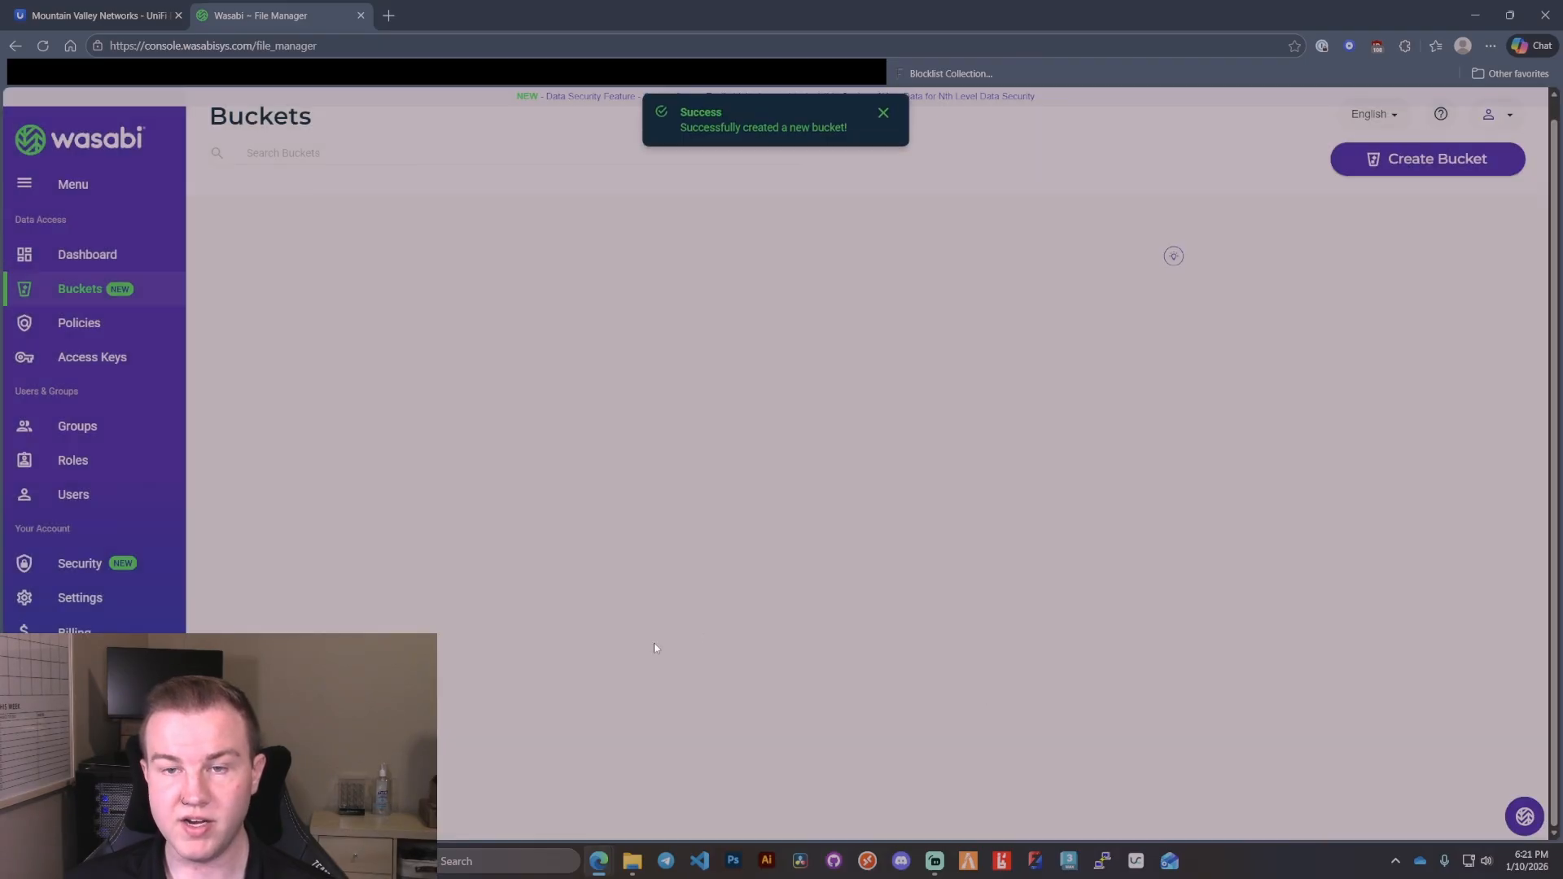
# Switch to the UniFi backup task and open the downloaded Wasabi access keys file
pyautogui.click(181, 4)
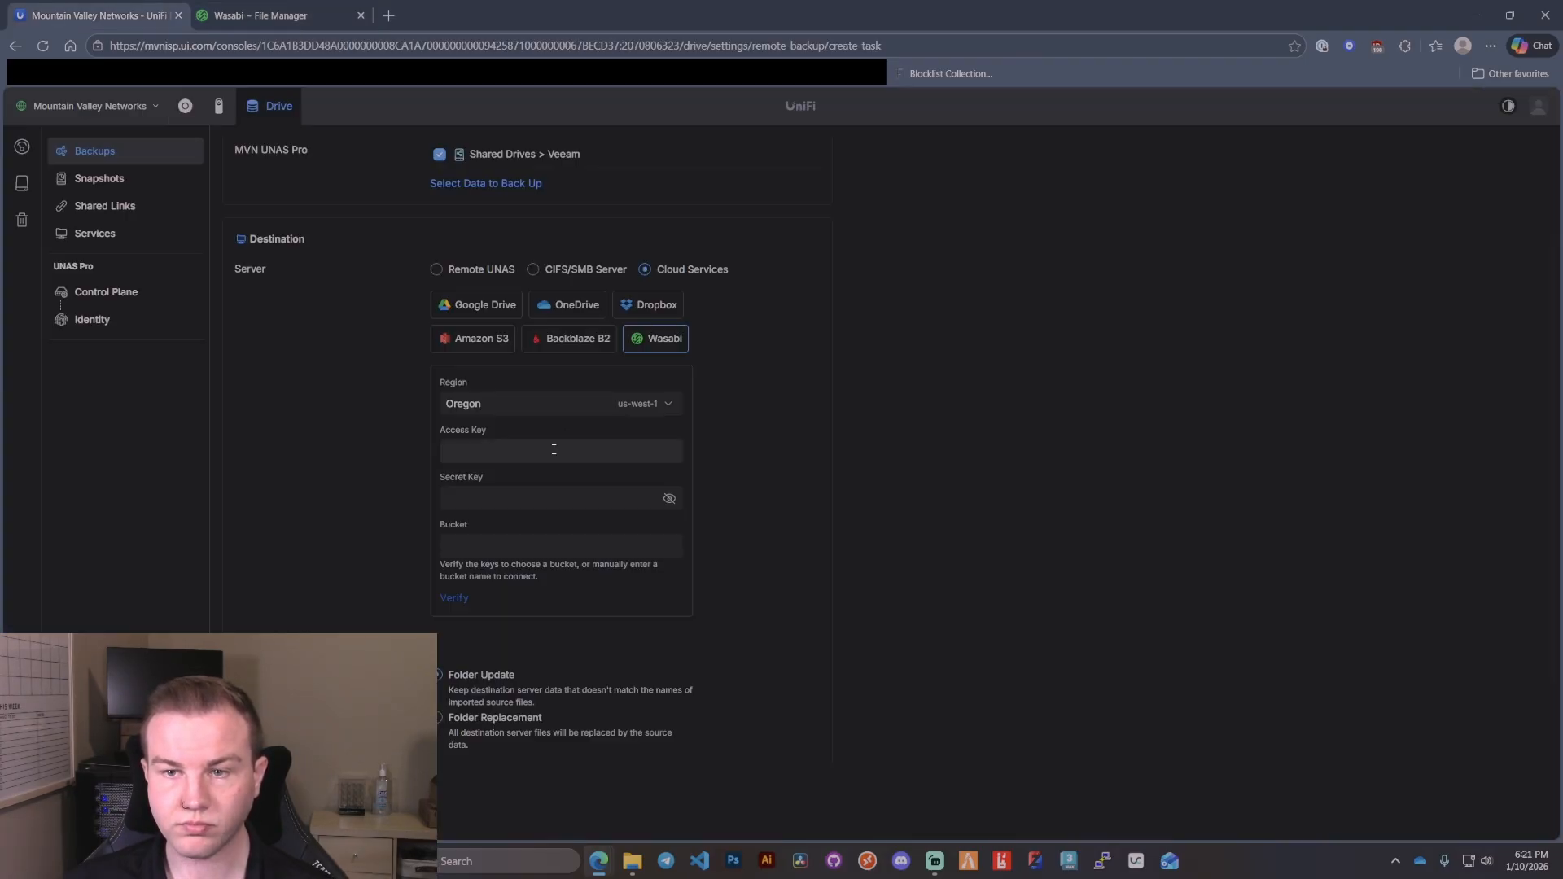
pyautogui.click(554, 450)
pyautogui.click(1062, 463)
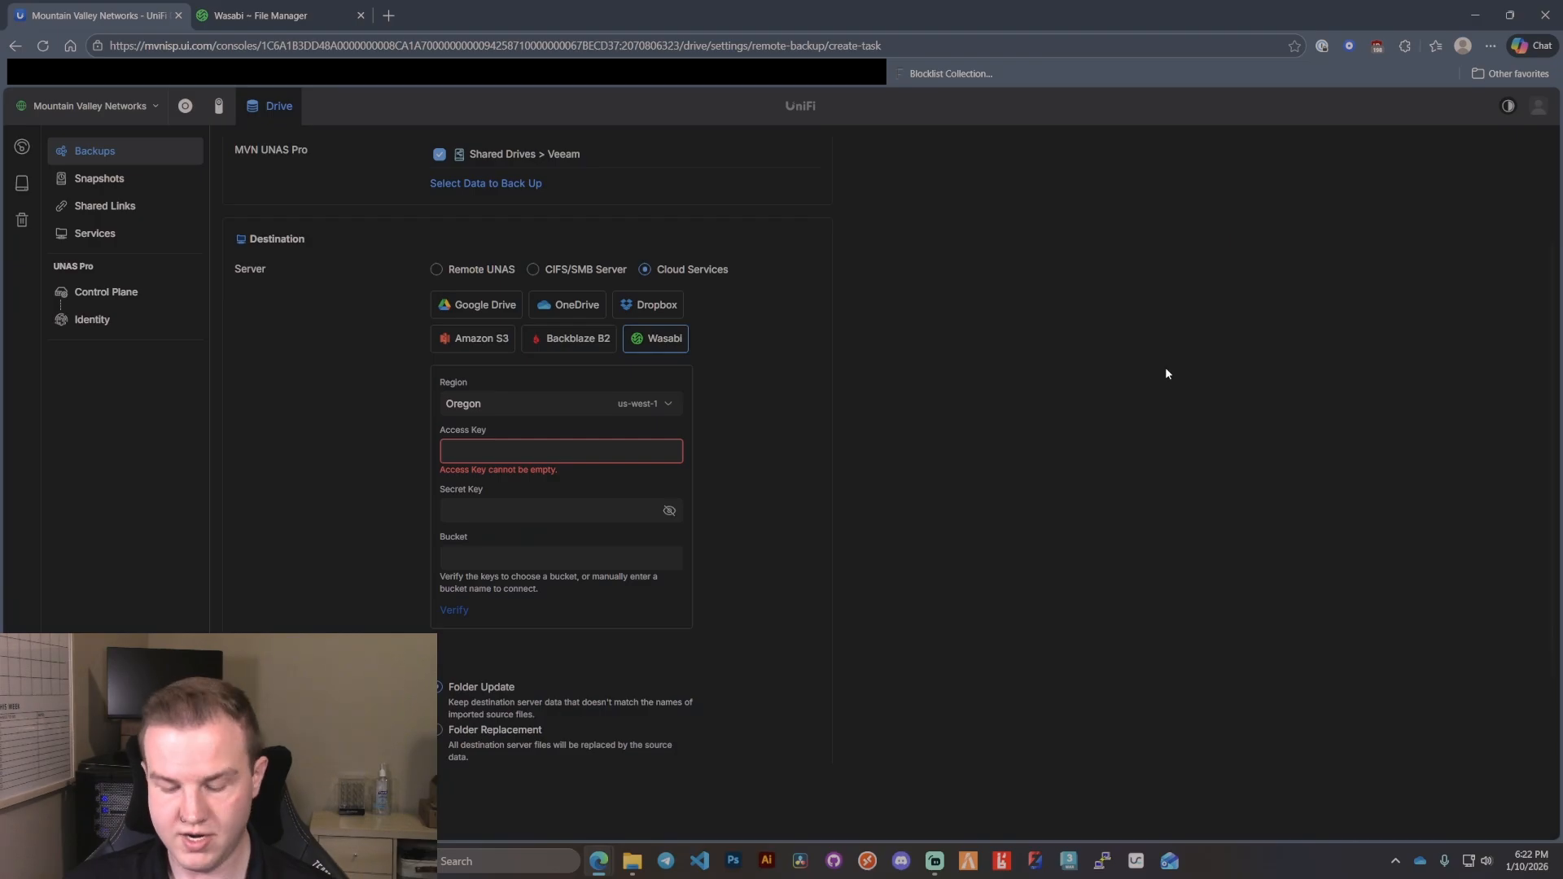
pyautogui.hotkey('ctrl', 'j')
pyautogui.click(1300, 124)
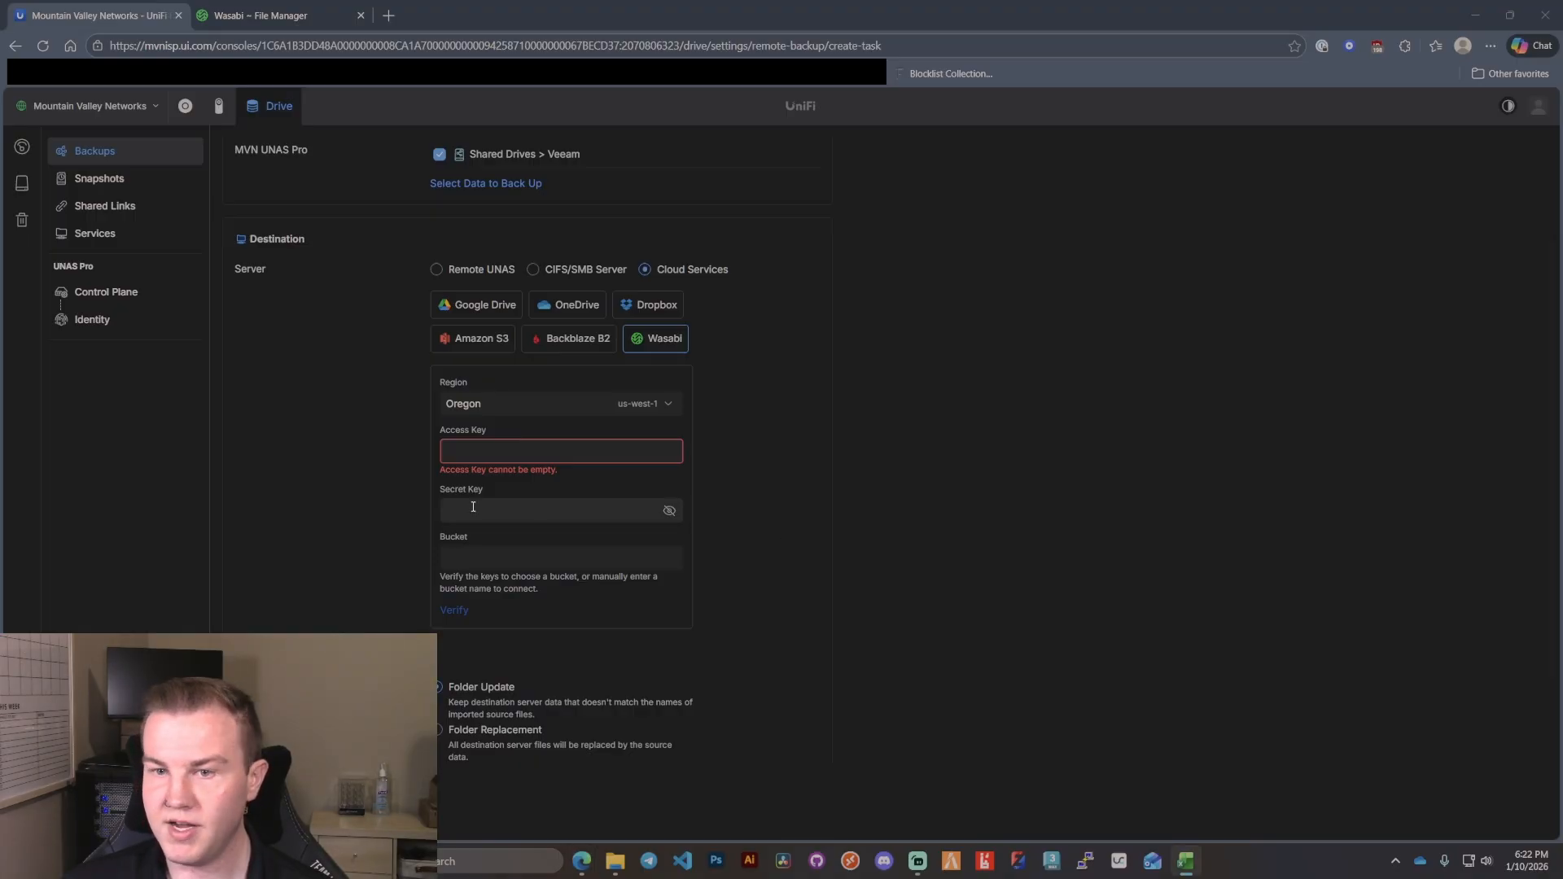
# Paste the access key and secret key from the downloaded file into the Wasabi destination settings
pyautogui.click(492, 455)
pyautogui.hotkey('ctrl', 'v')
pyautogui.click(982, 521)
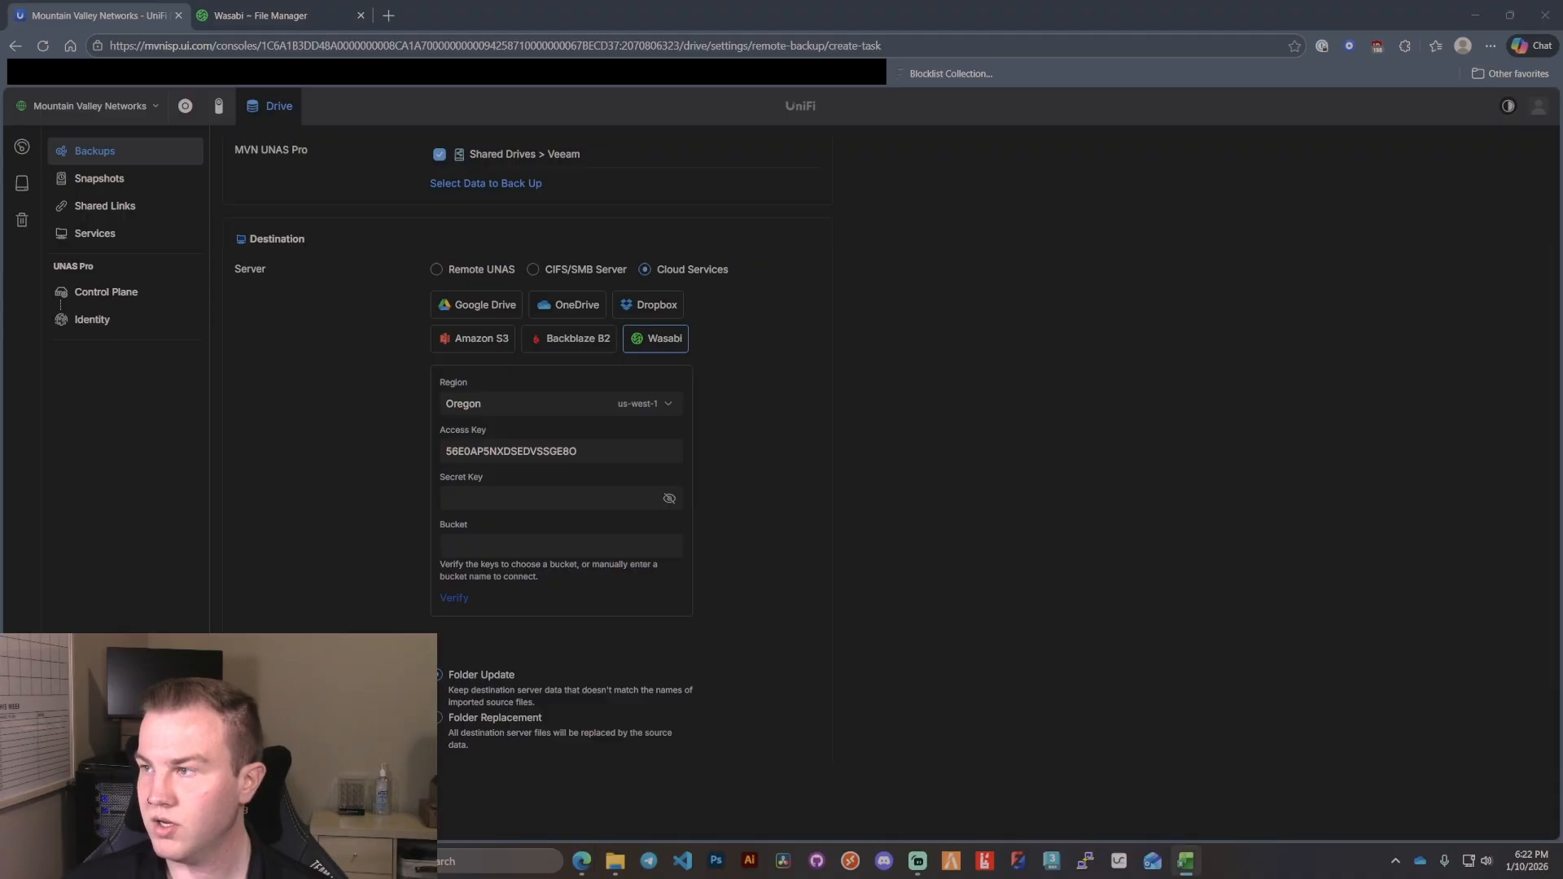
pyautogui.click(574, 504)
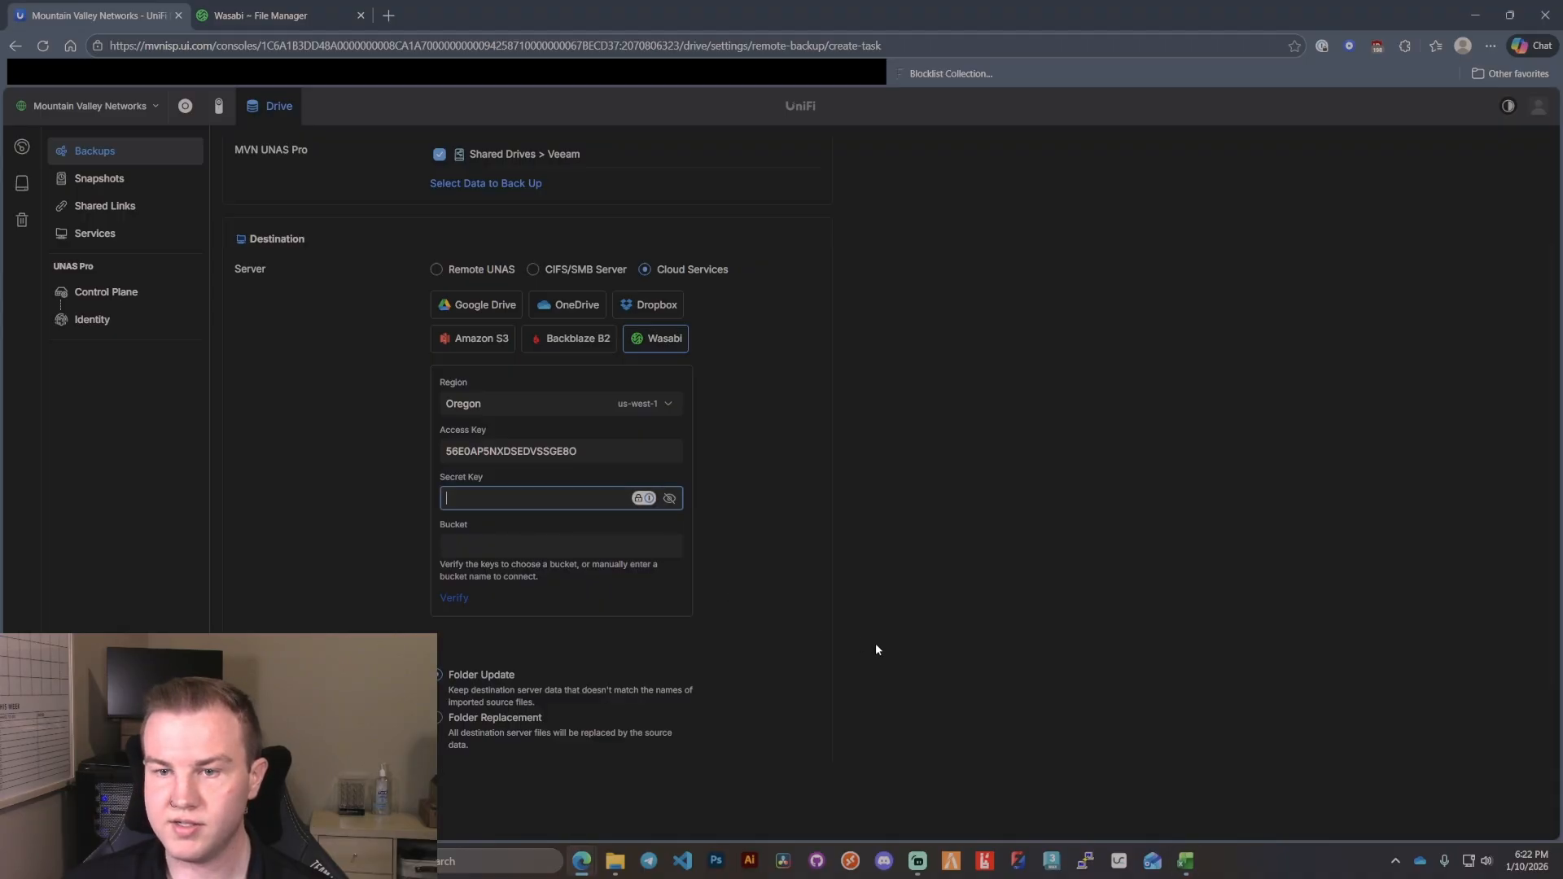
pyautogui.hotkey('ctrl', 'v')
pyautogui.press('Tab')
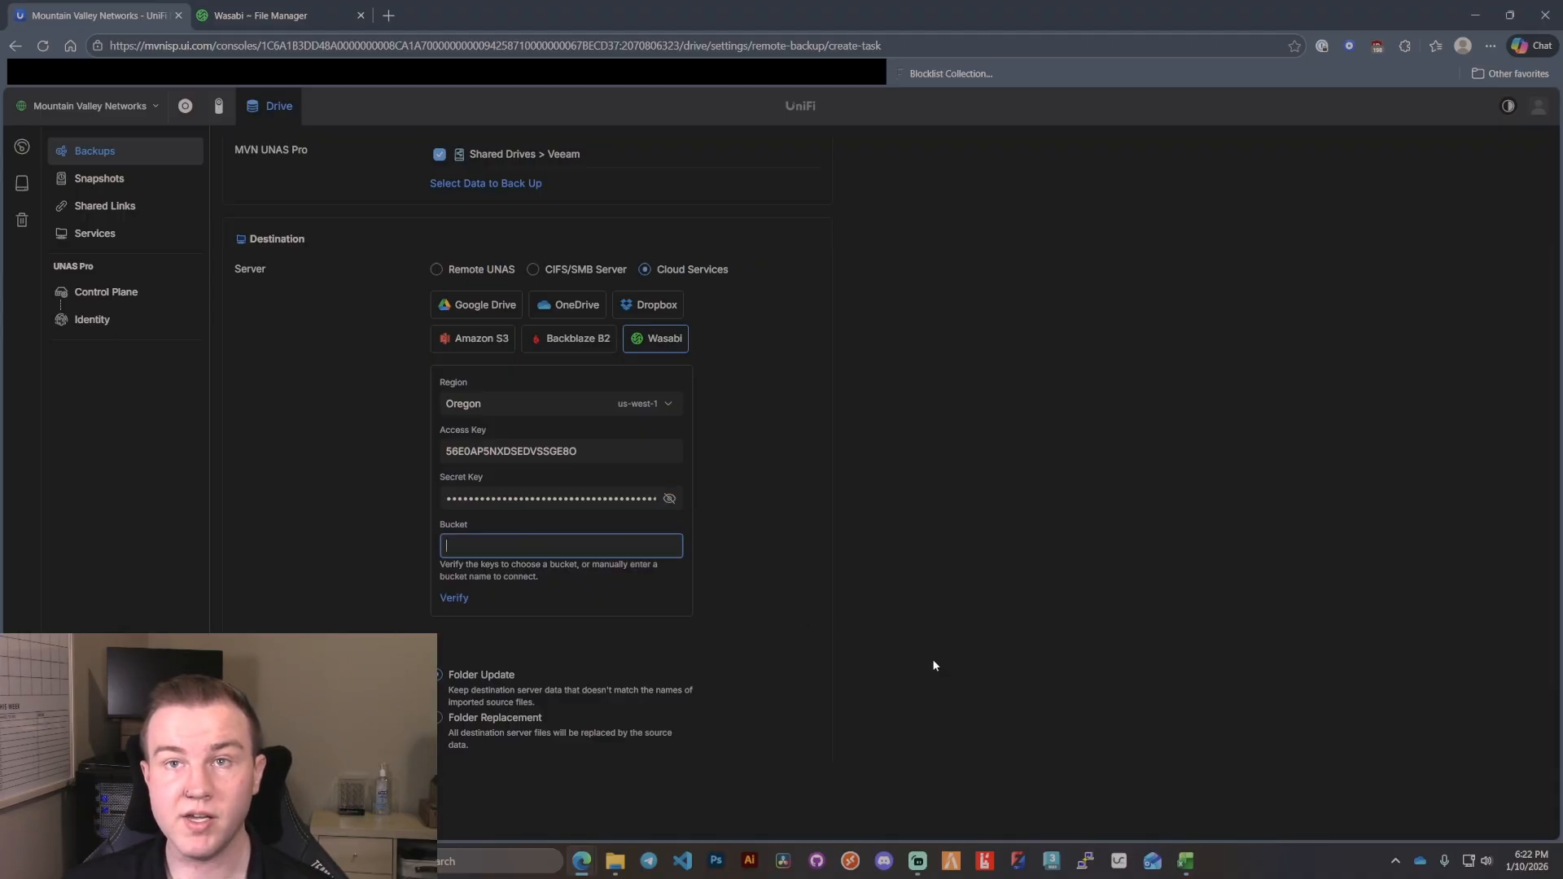
# Check the bucket name in Wasabi, enter testunas as the destination bucket in UniFi and verify the connection
pyautogui.click(254, 16)
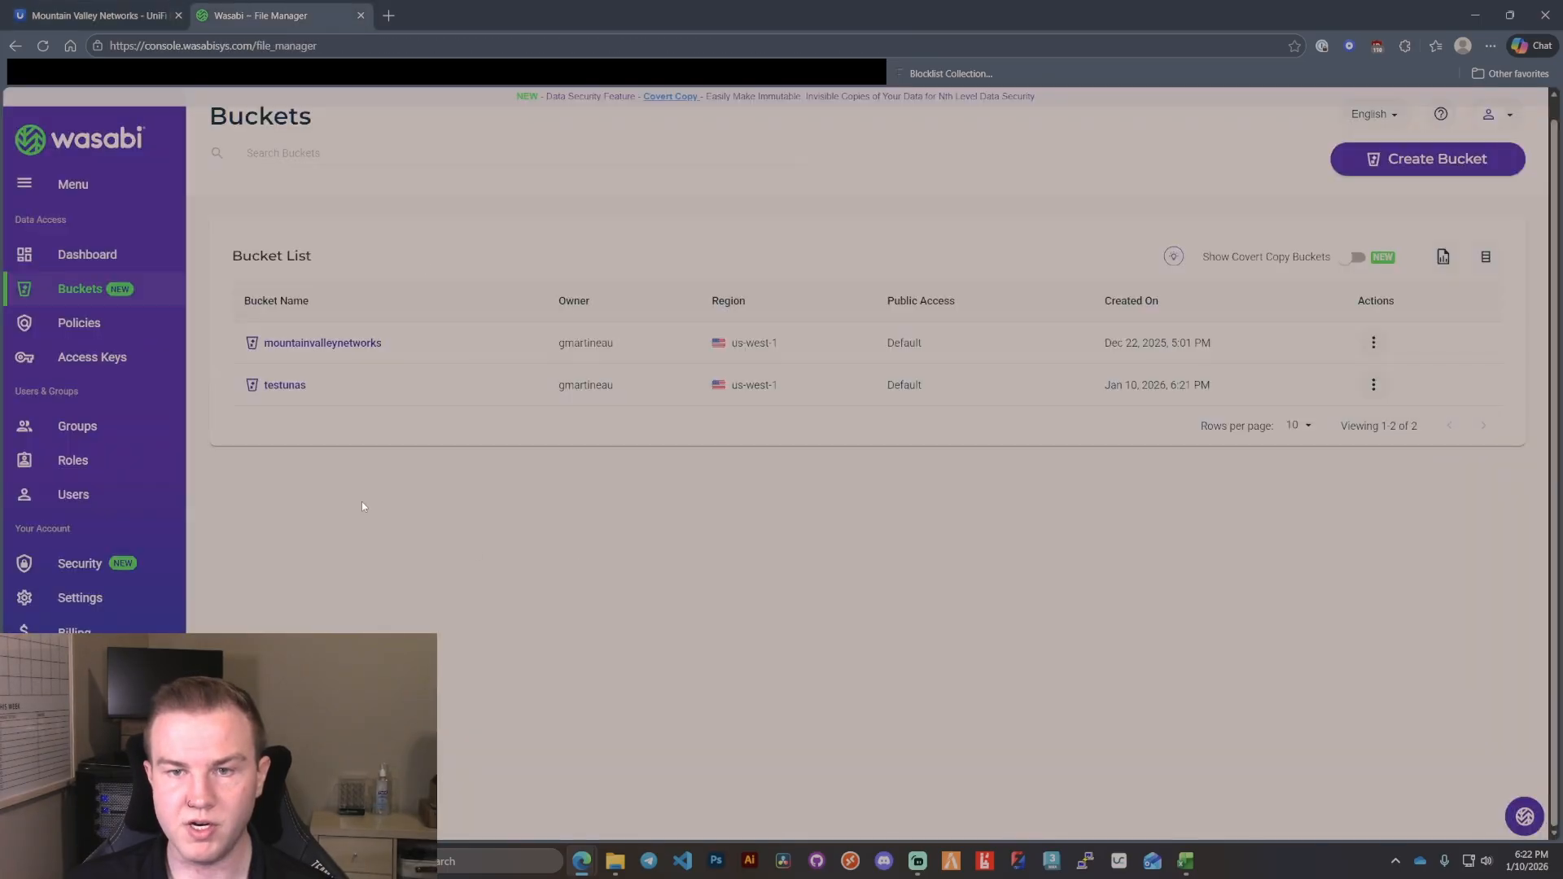
pyautogui.click(96, 16)
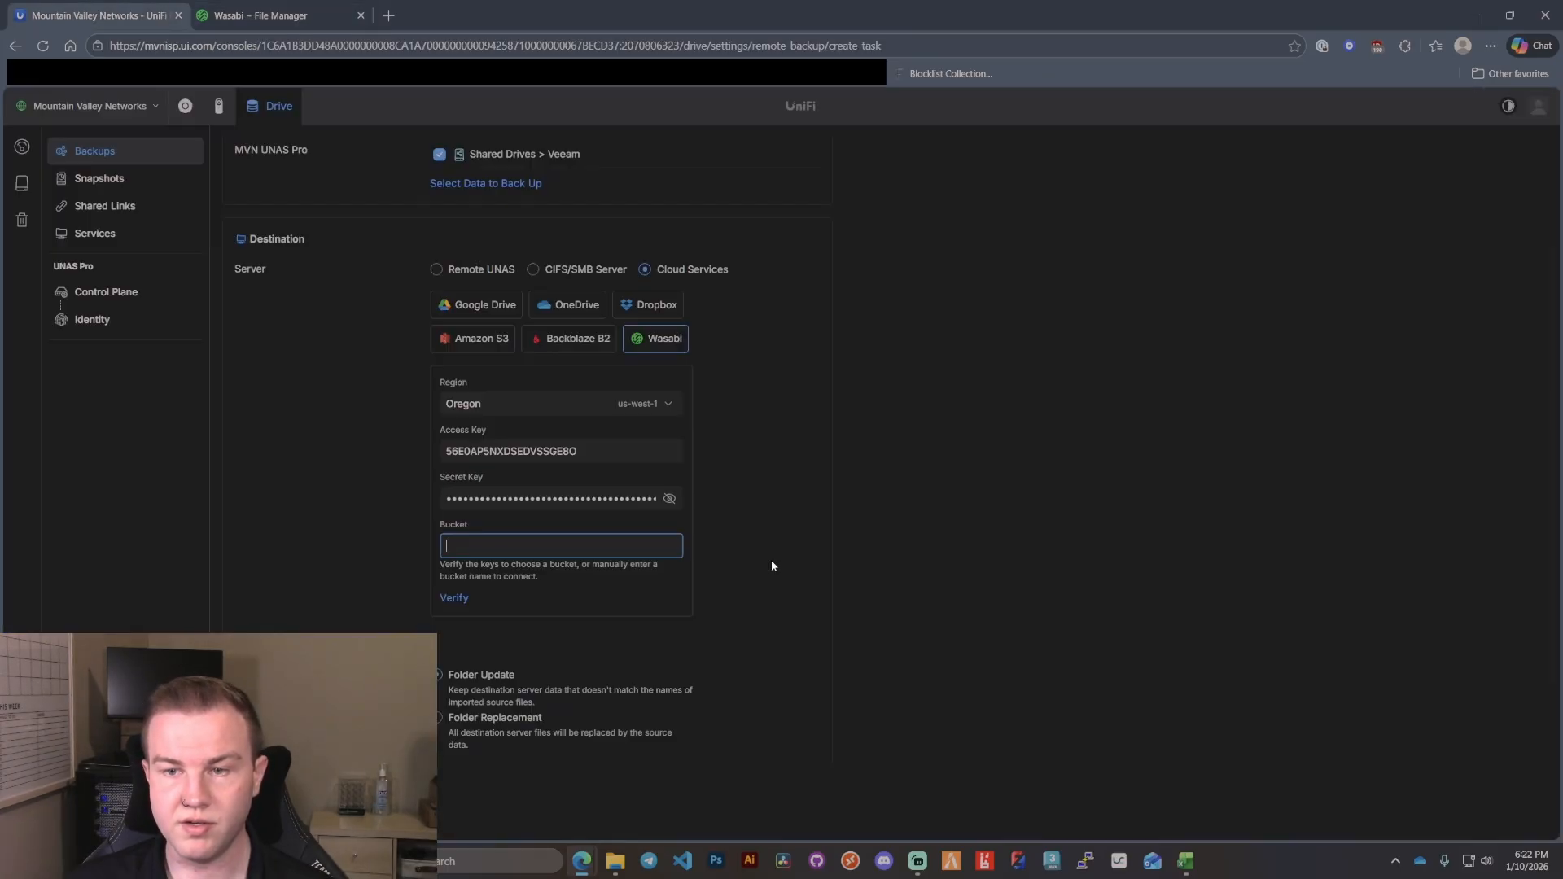
pyautogui.write('testunas')
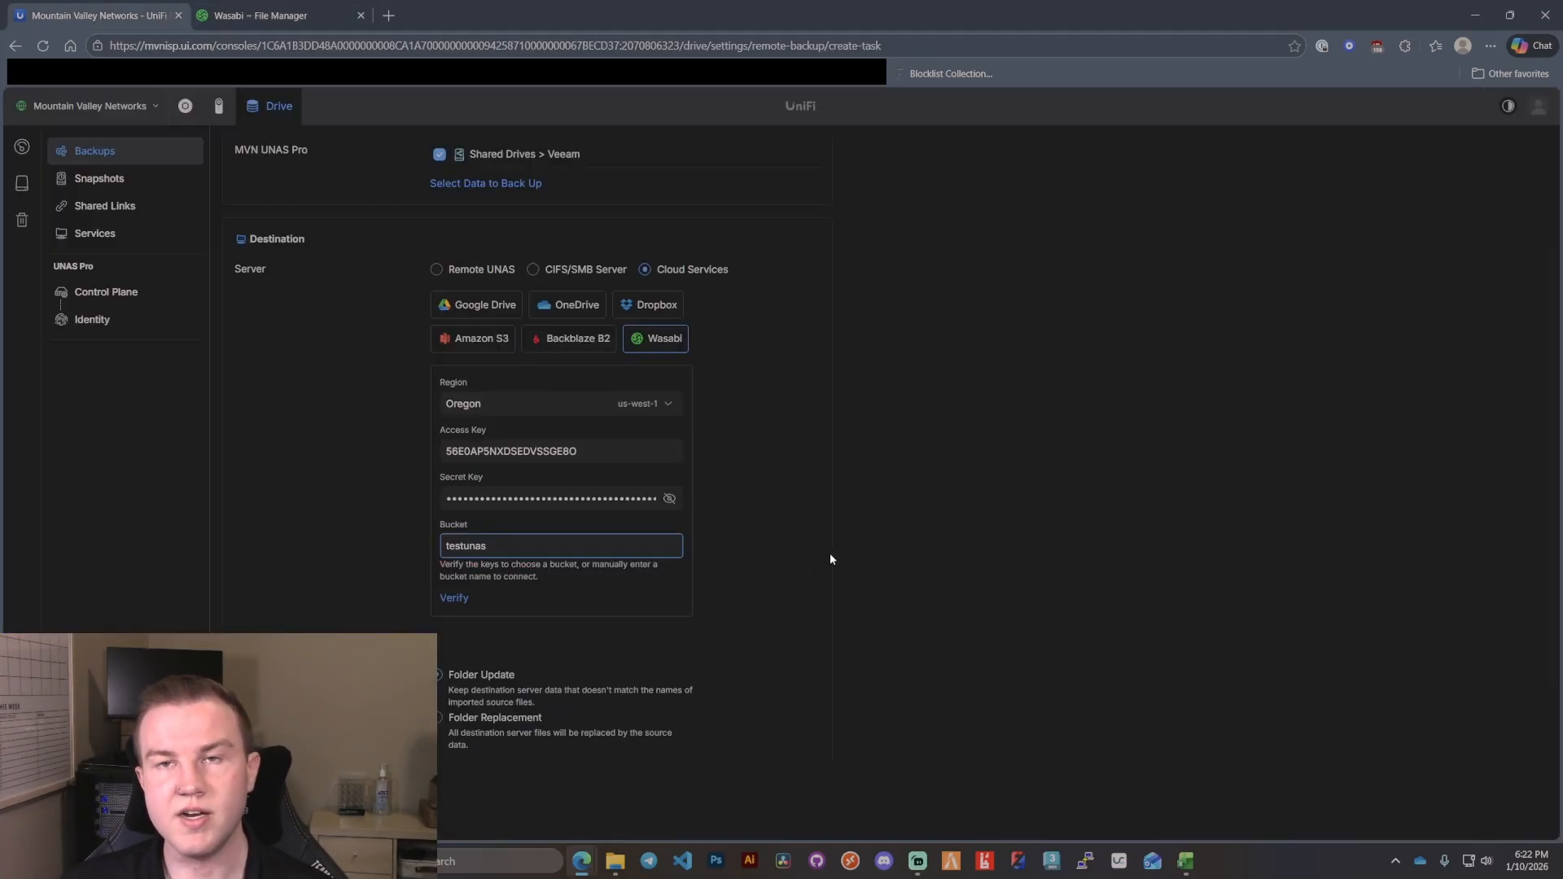
pyautogui.click(829, 555)
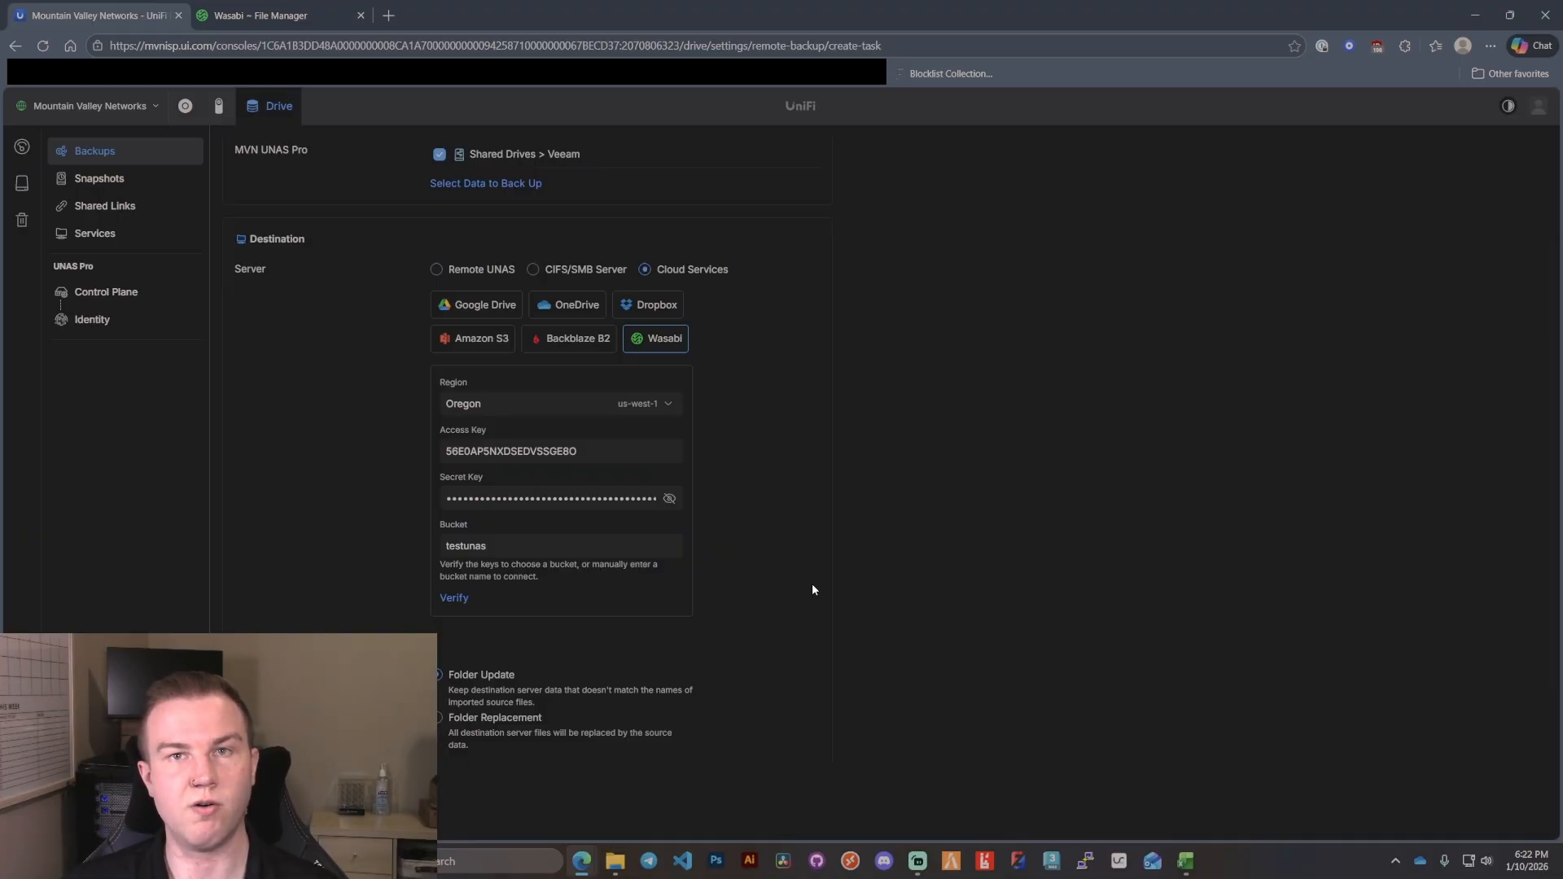
pyautogui.click(447, 601)
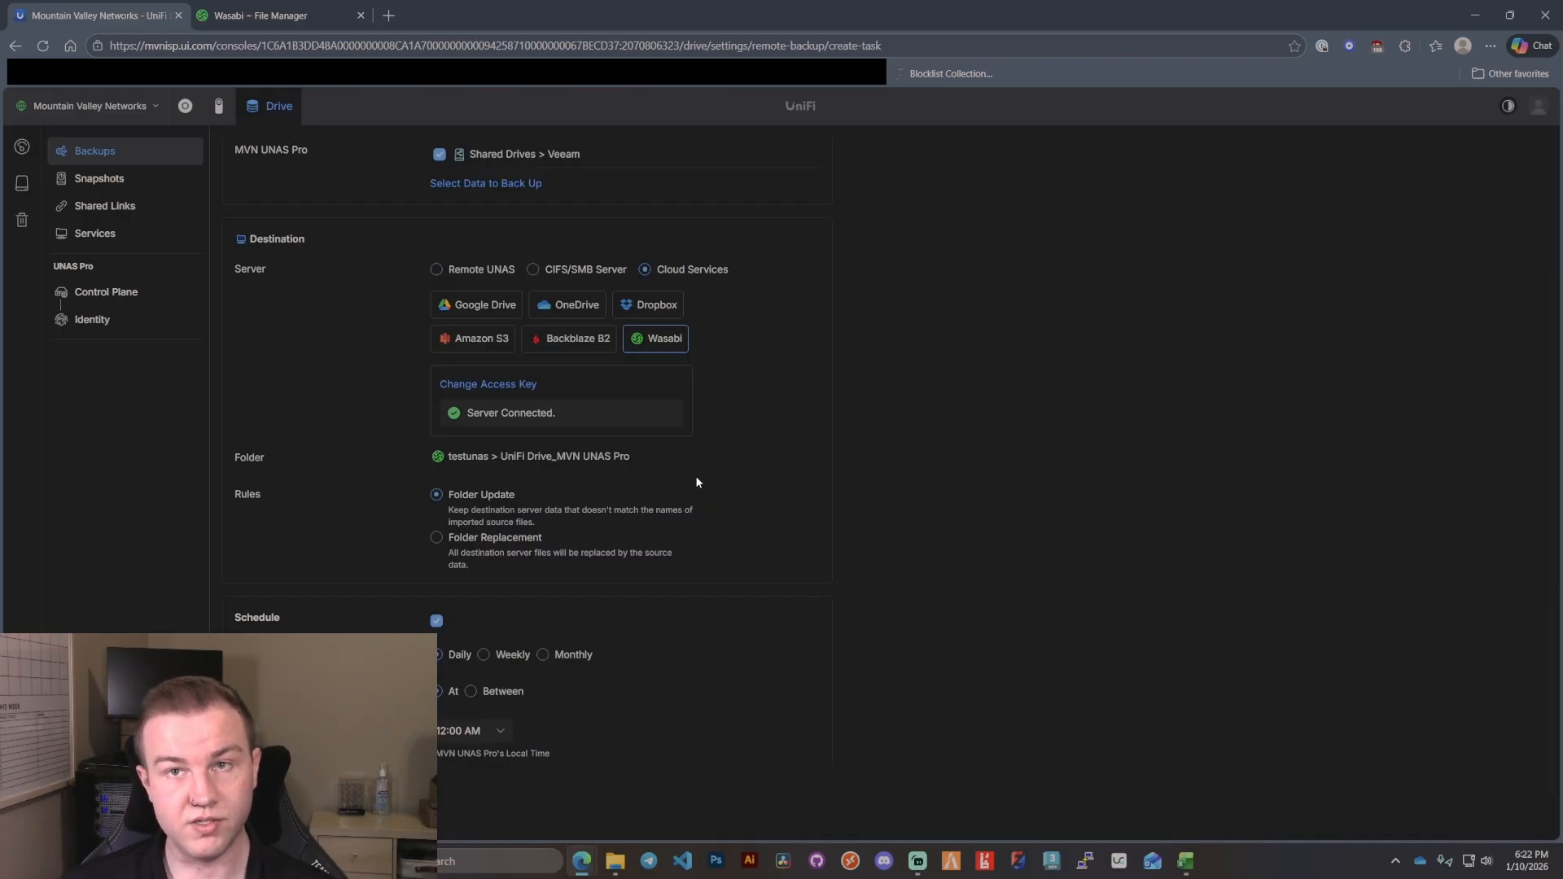
# Schedule the backup task monthly on the 13th and 27th
pyautogui.scroll(-1, 695, 480)
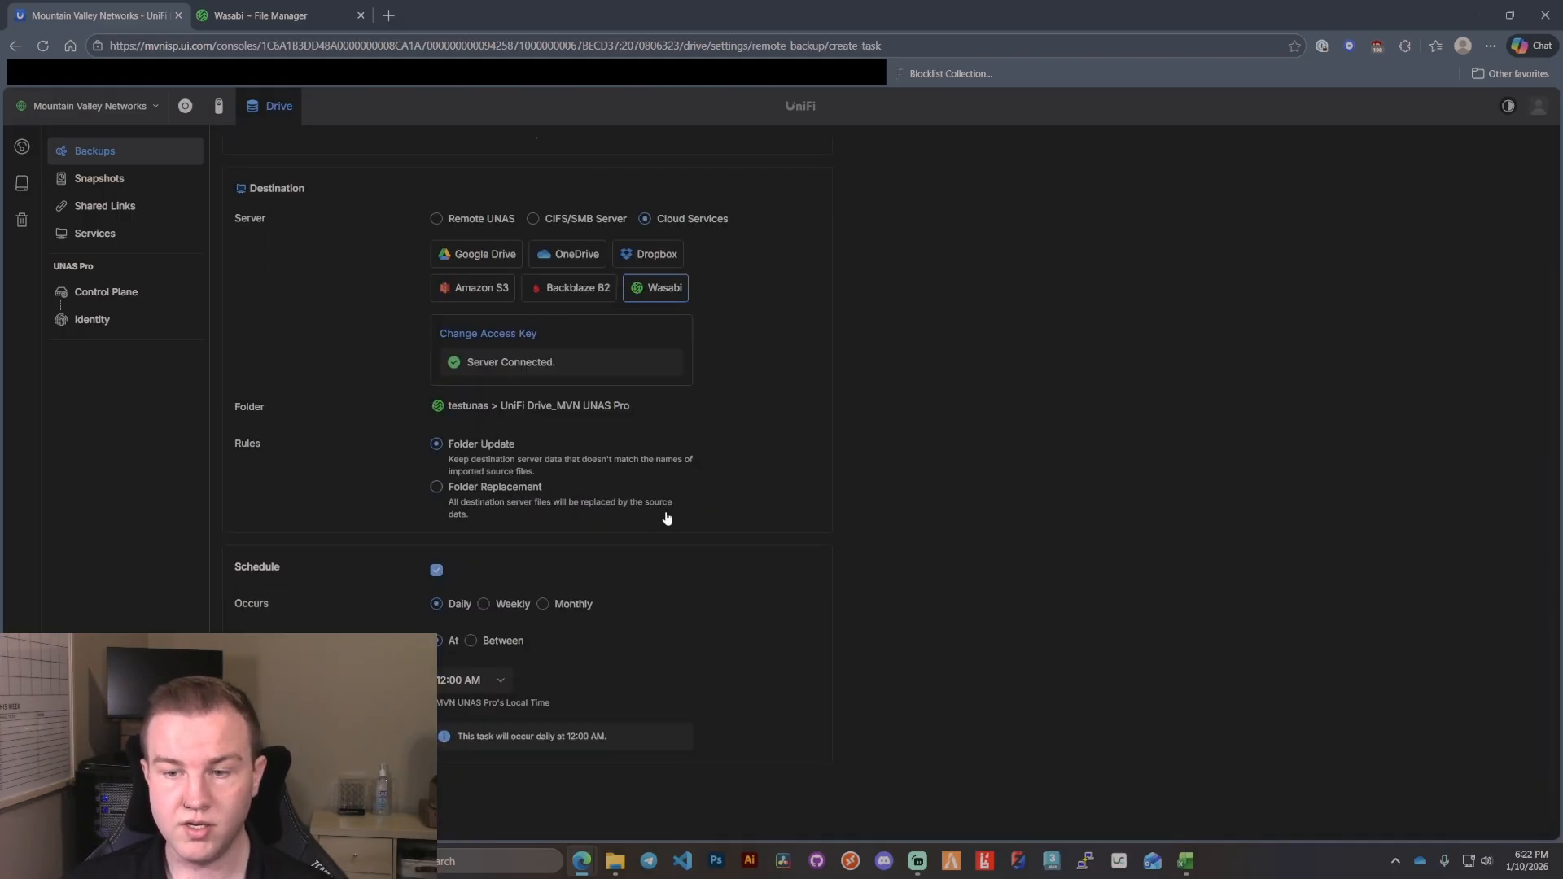
pyautogui.click(580, 613)
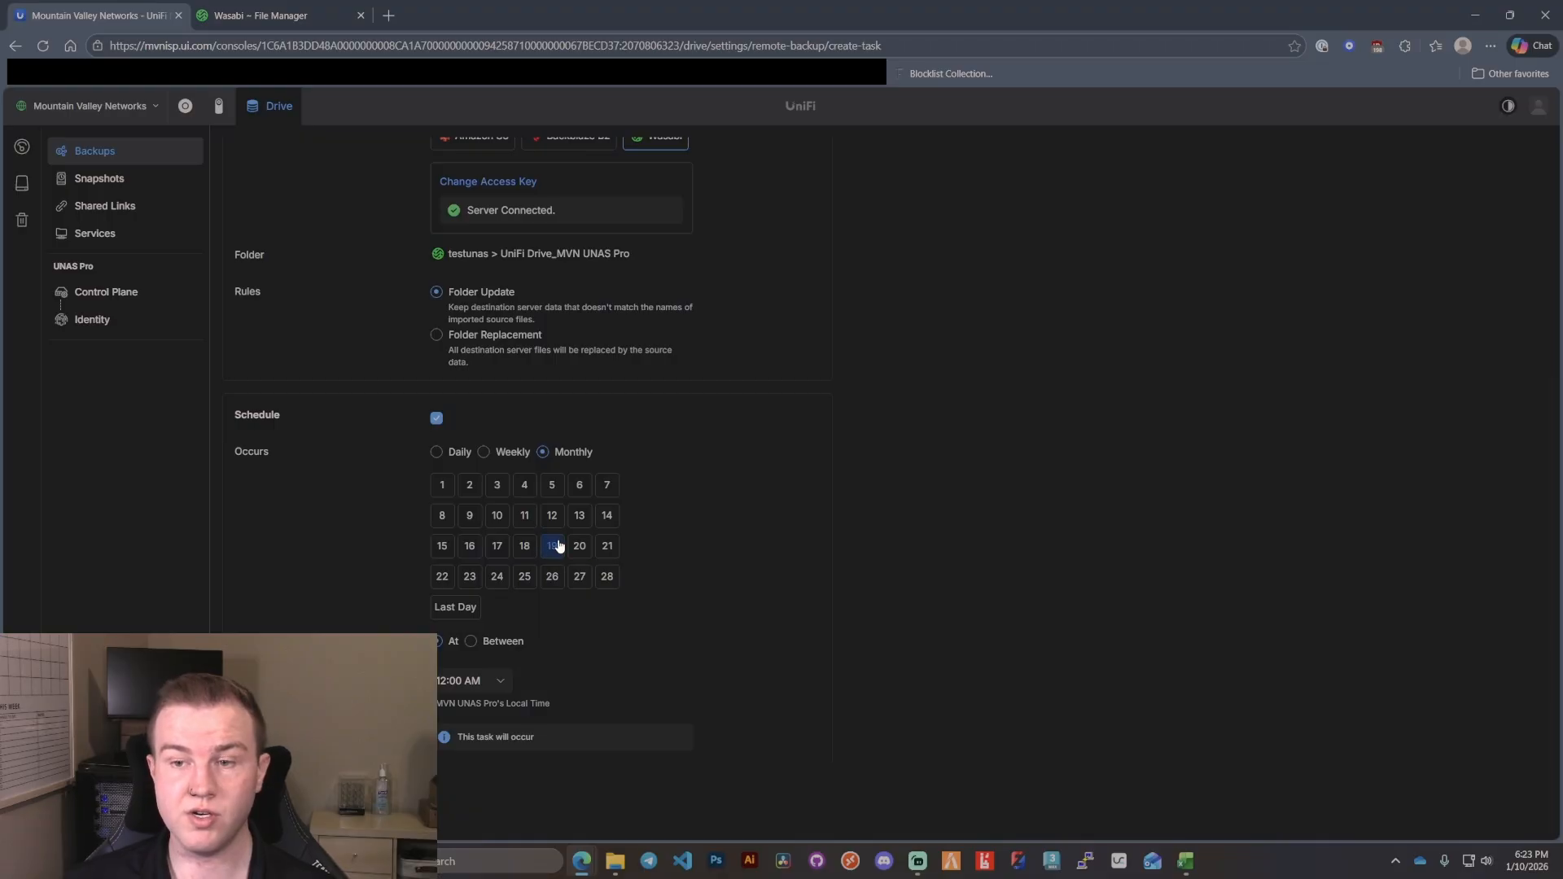
pyautogui.click(578, 509)
pyautogui.click(580, 577)
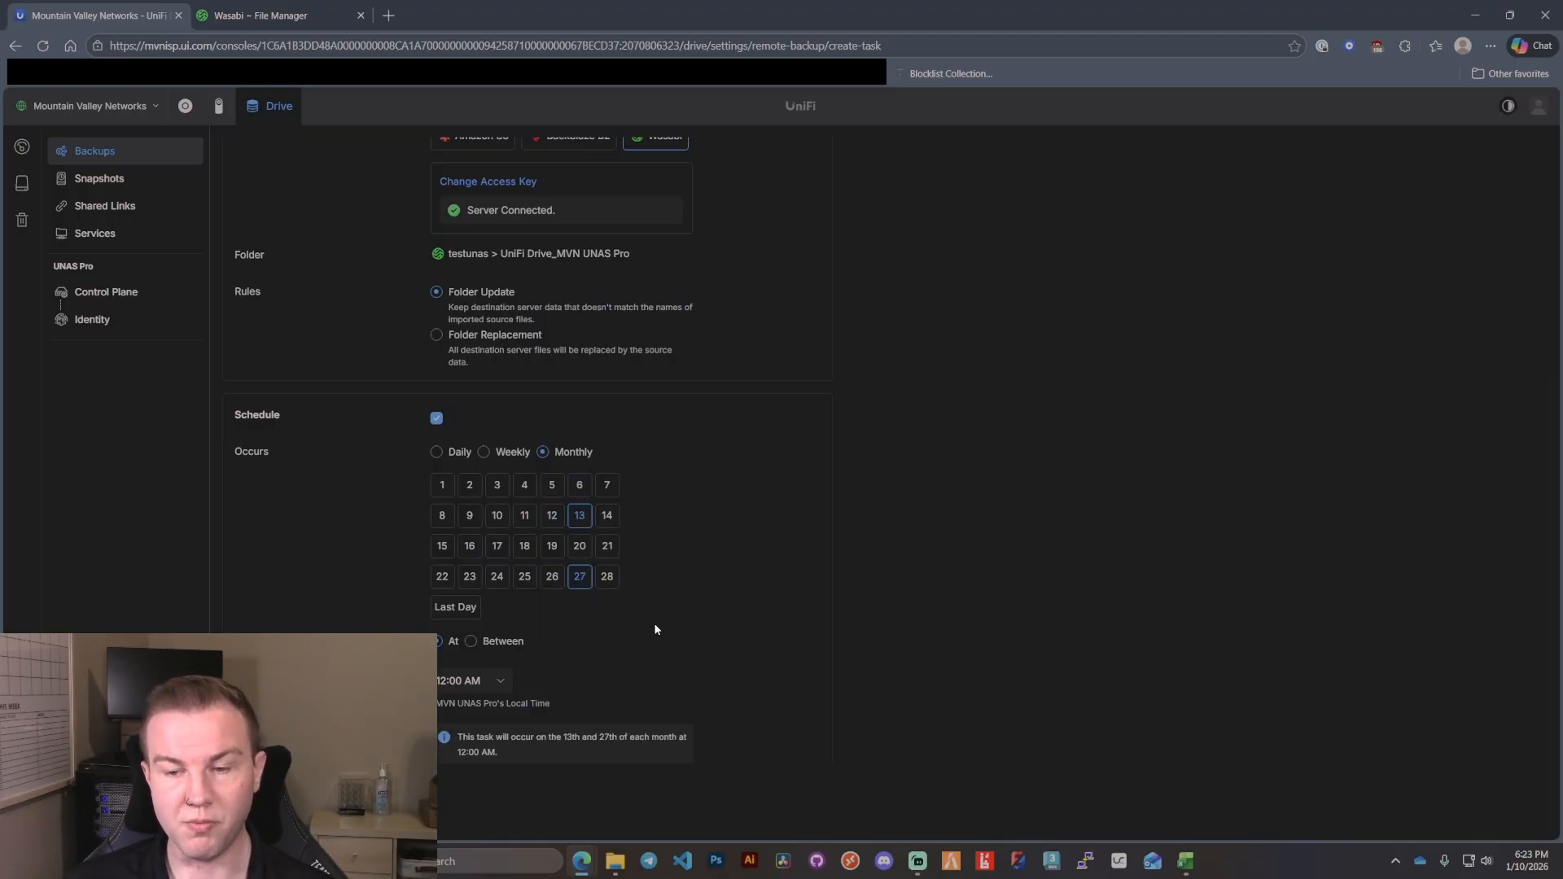
pyautogui.scroll(-1, 658, 614)
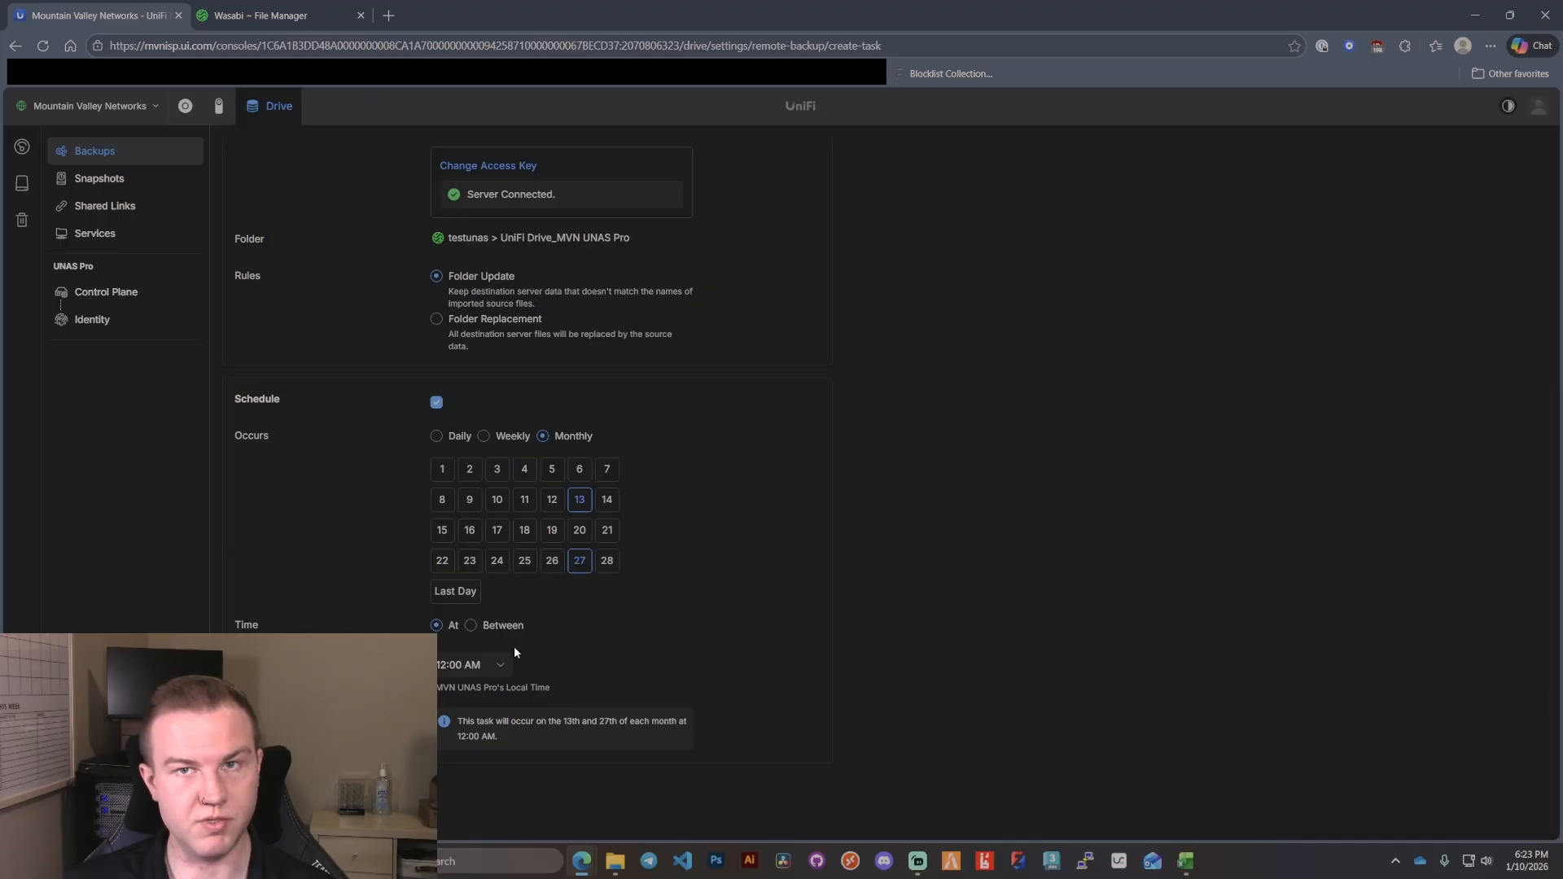
# Create the backup task and run Test Wasabi Backup immediately
pyautogui.click(265, 802)
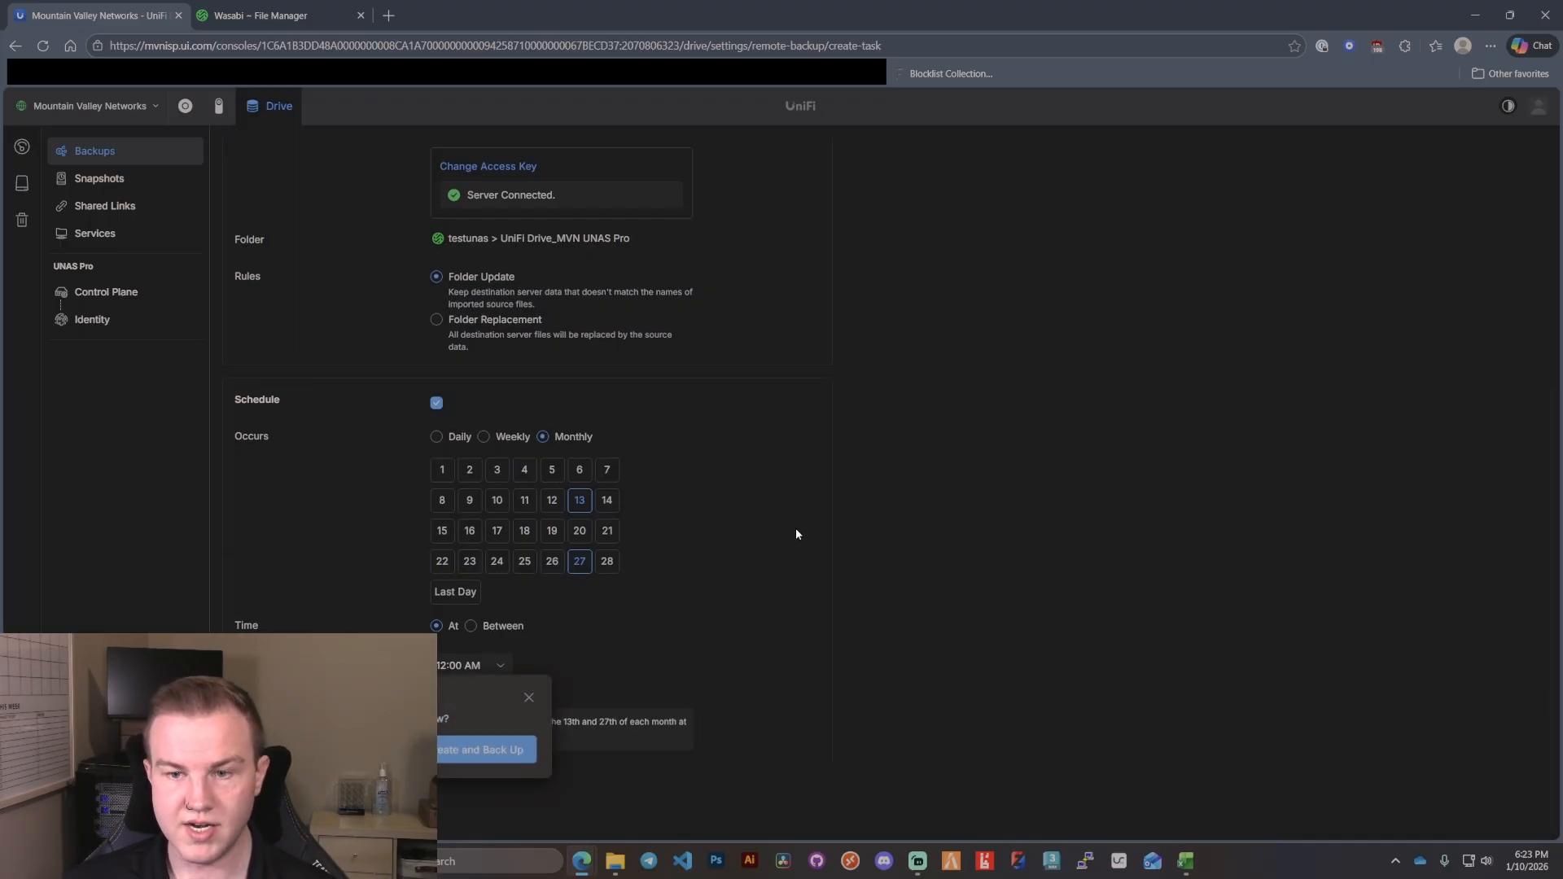
pyautogui.click(488, 755)
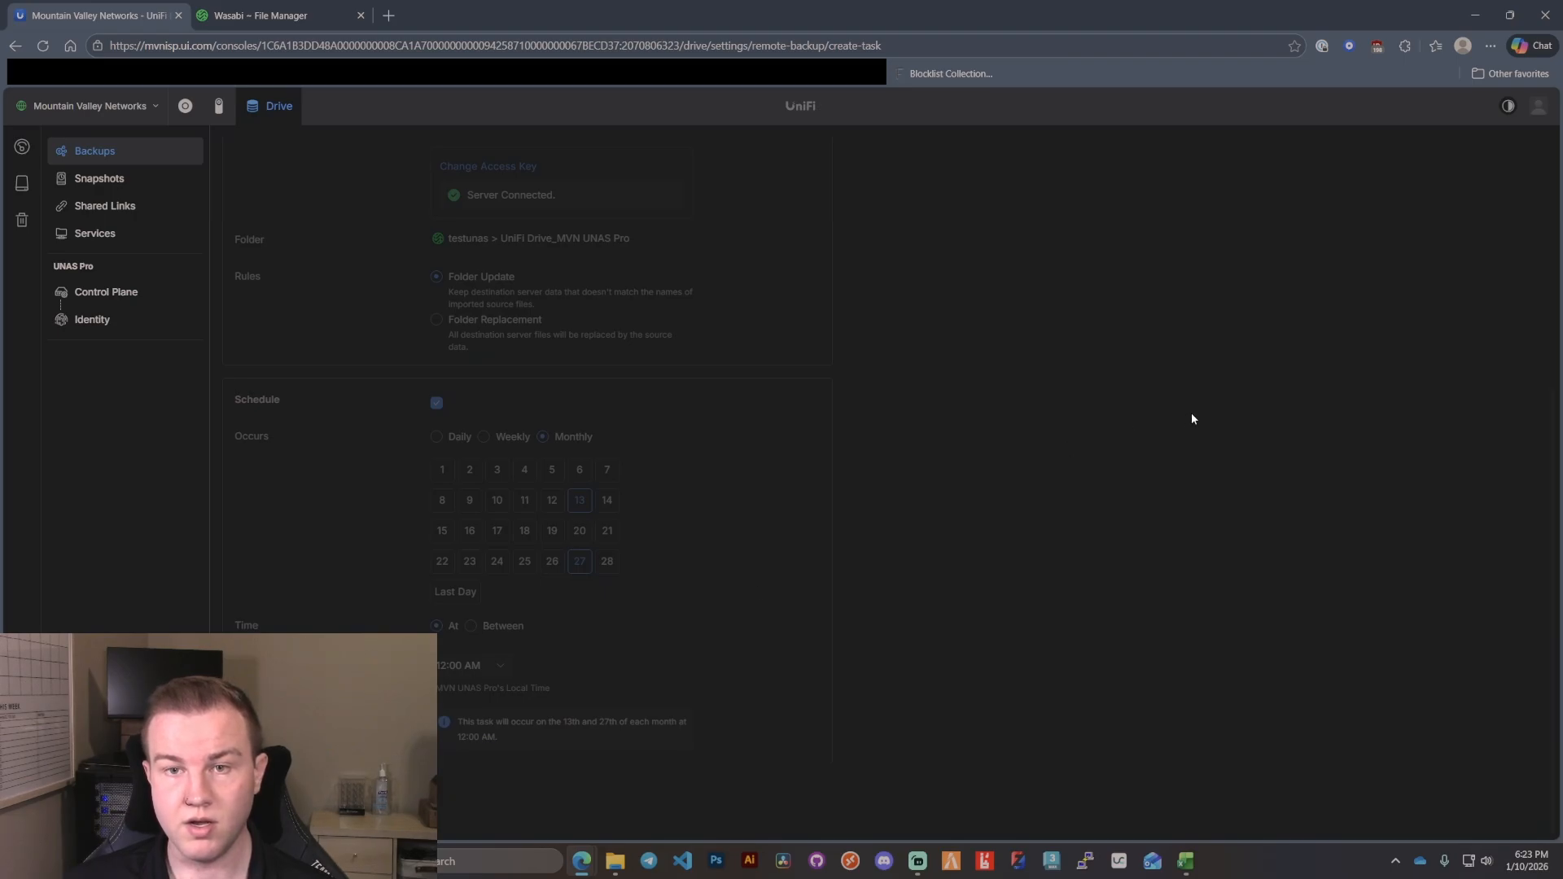
pyautogui.moveTo(1140, 238)
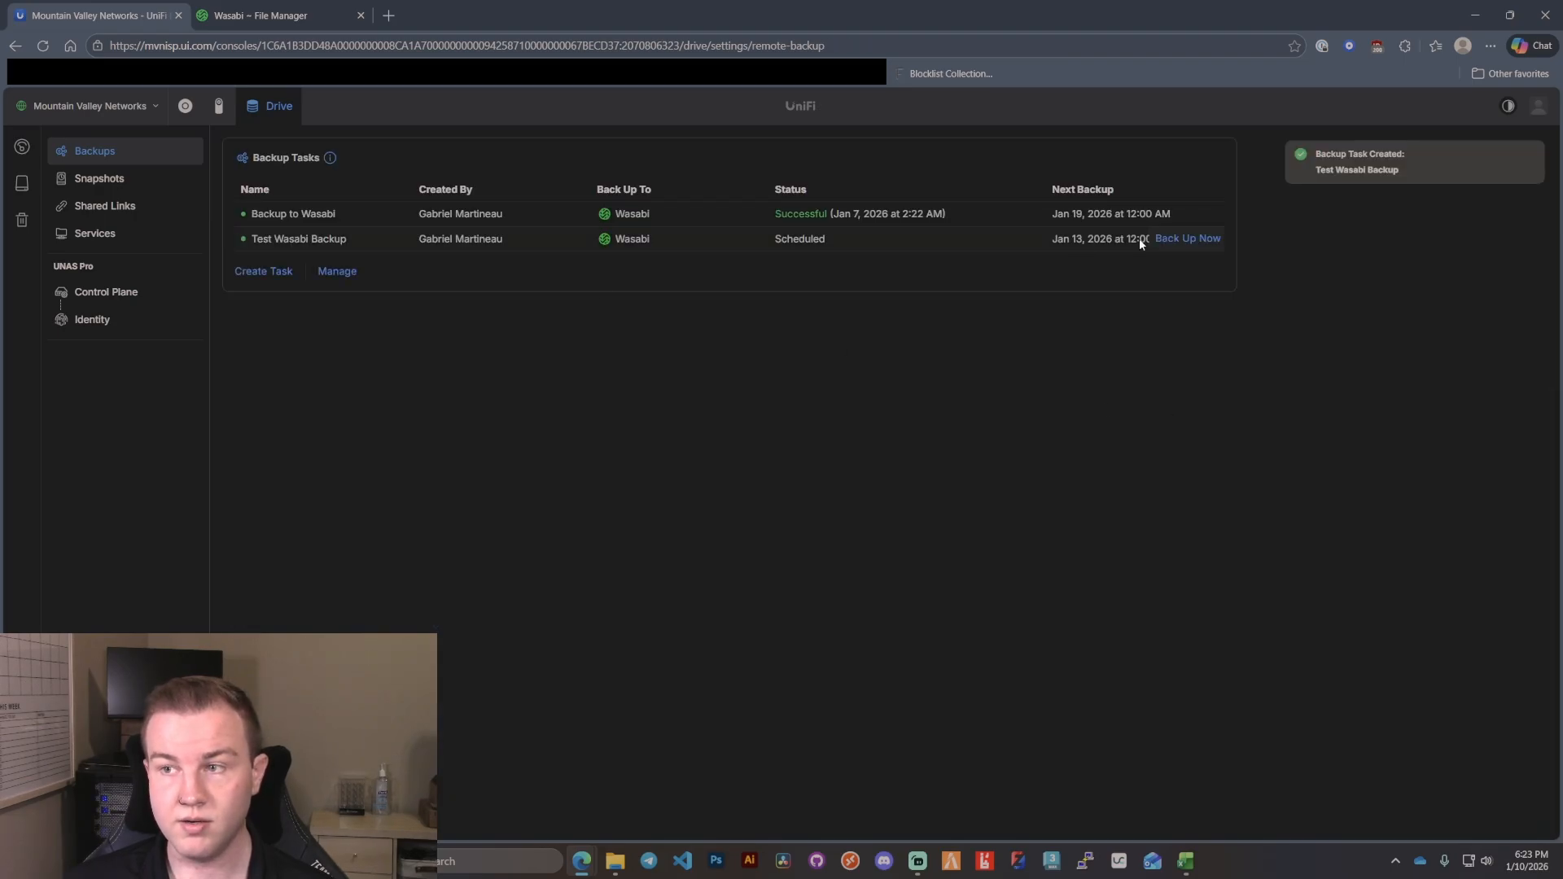
pyautogui.click(1216, 239)
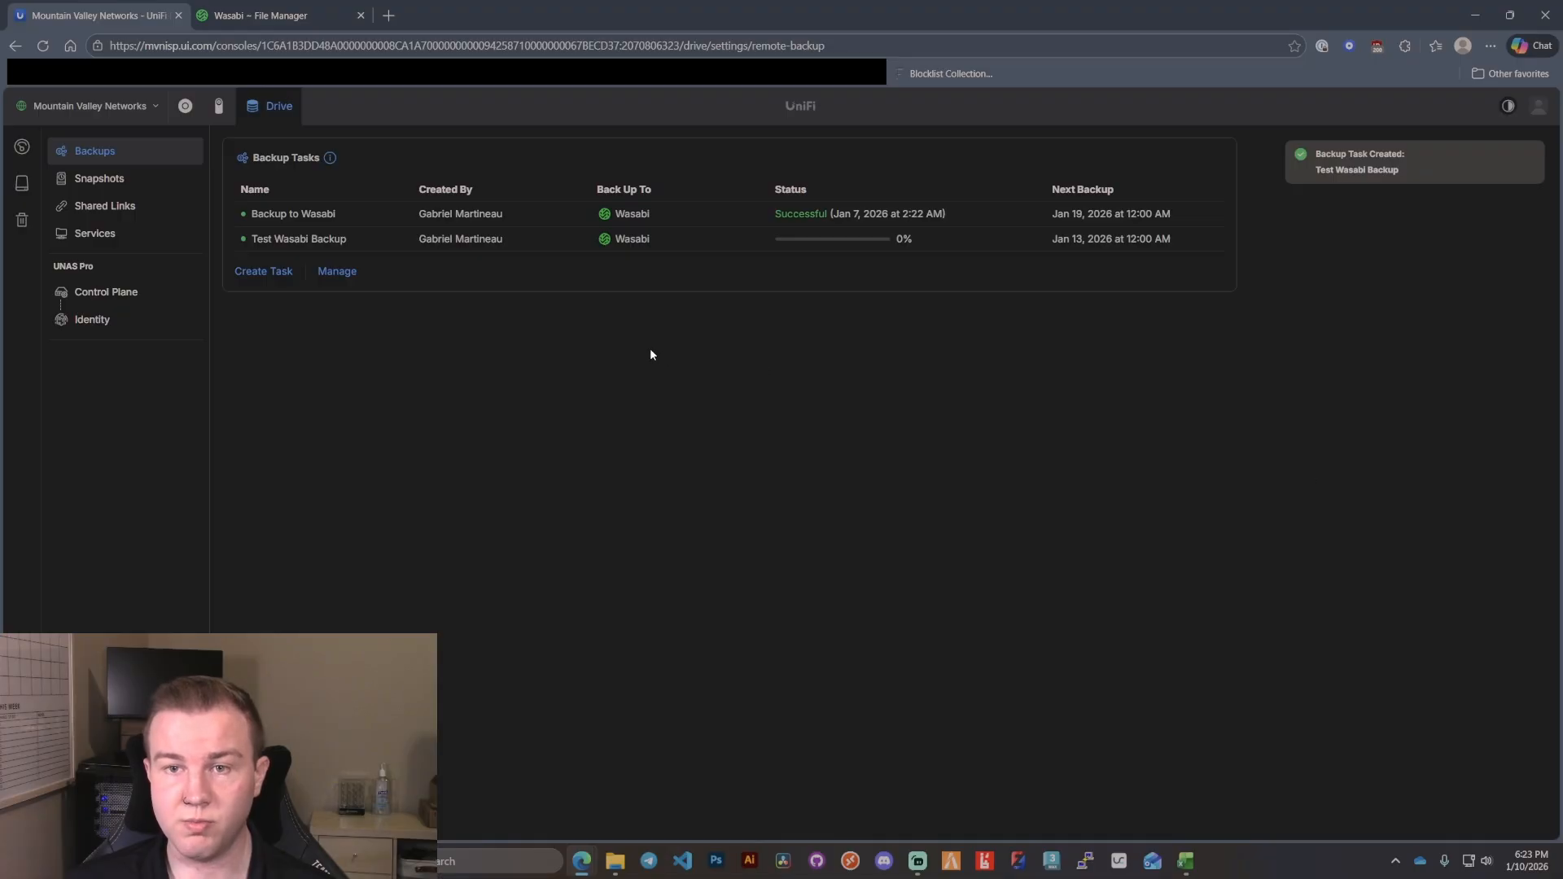
# Open the testunas bucket in Wasabi to look for backup content and return to the UniFi backup tasks
pyautogui.click(252, 14)
pyautogui.click(273, 394)
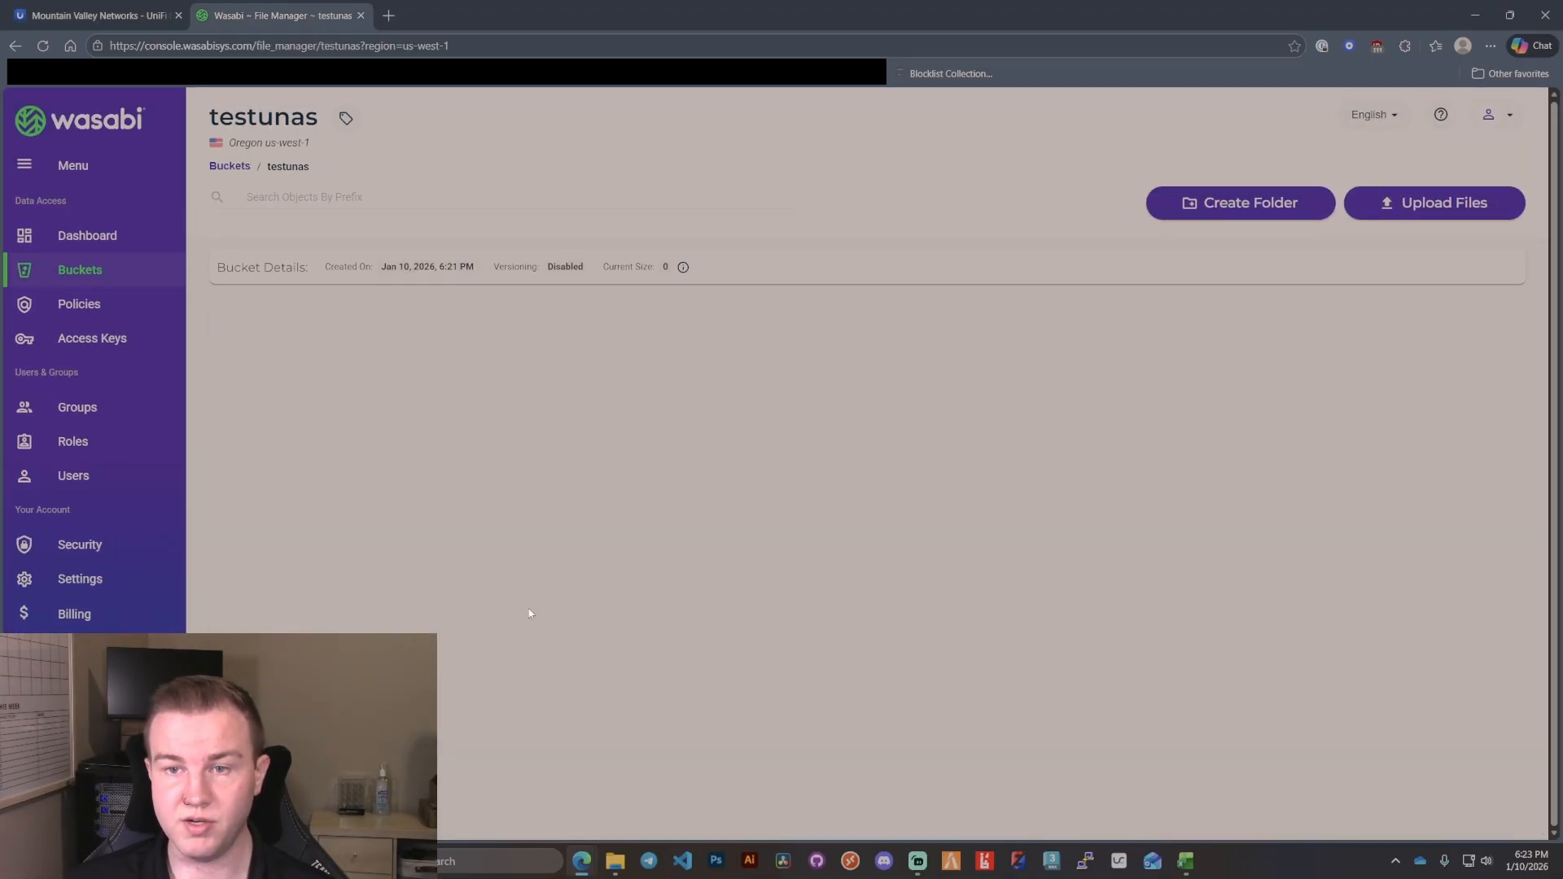
pyautogui.click(22, 4)
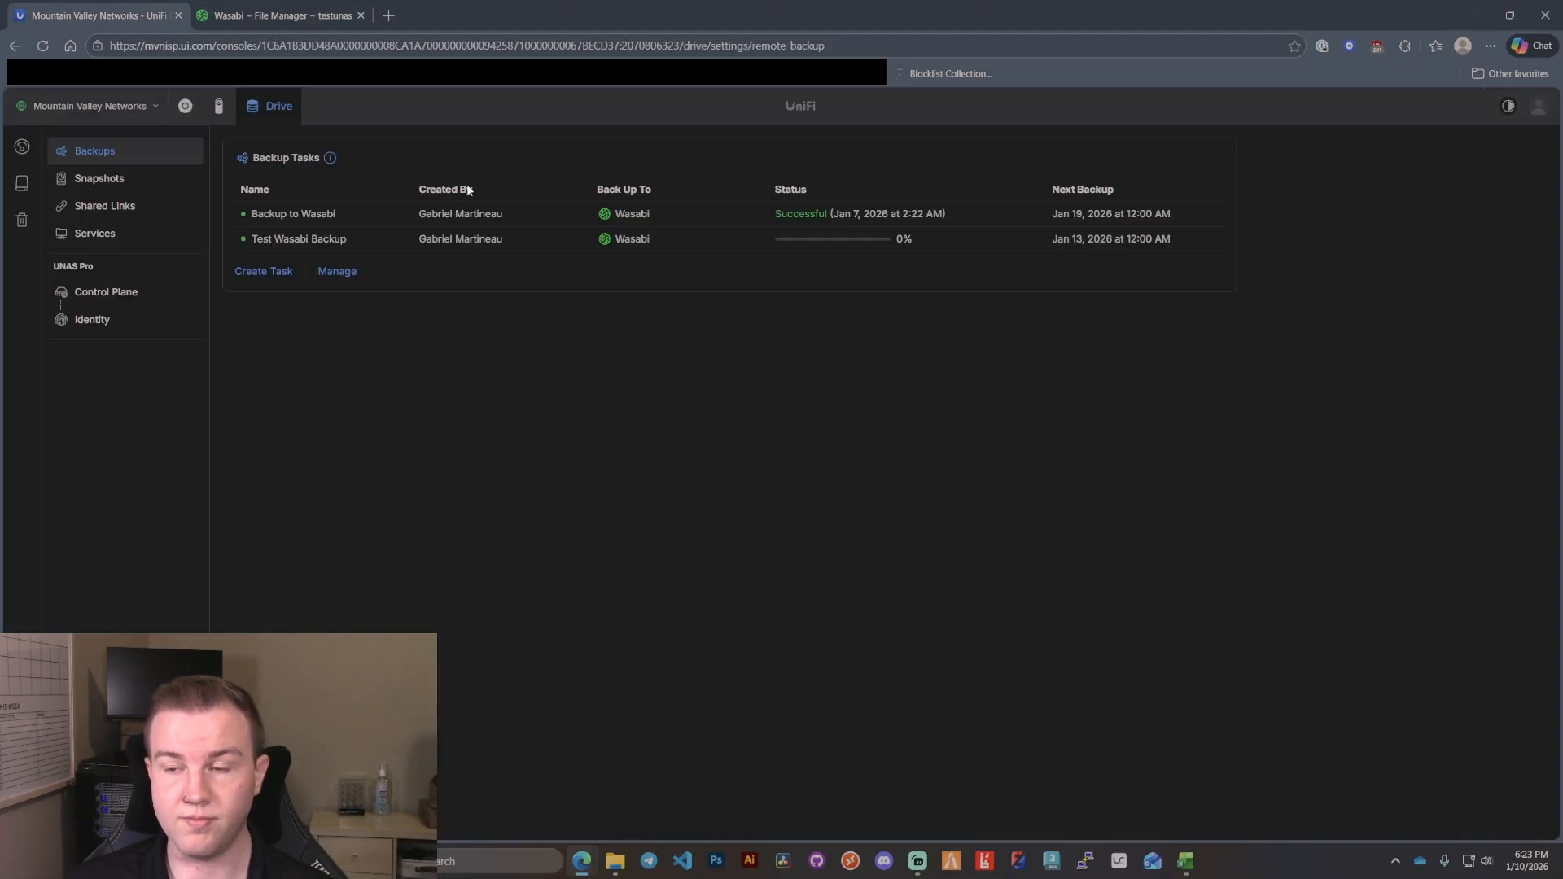
# Stop the running Test Wasabi Backup, check the testunas bucket's objects in Wasabi and return to UniFi
pyautogui.click(1191, 240)
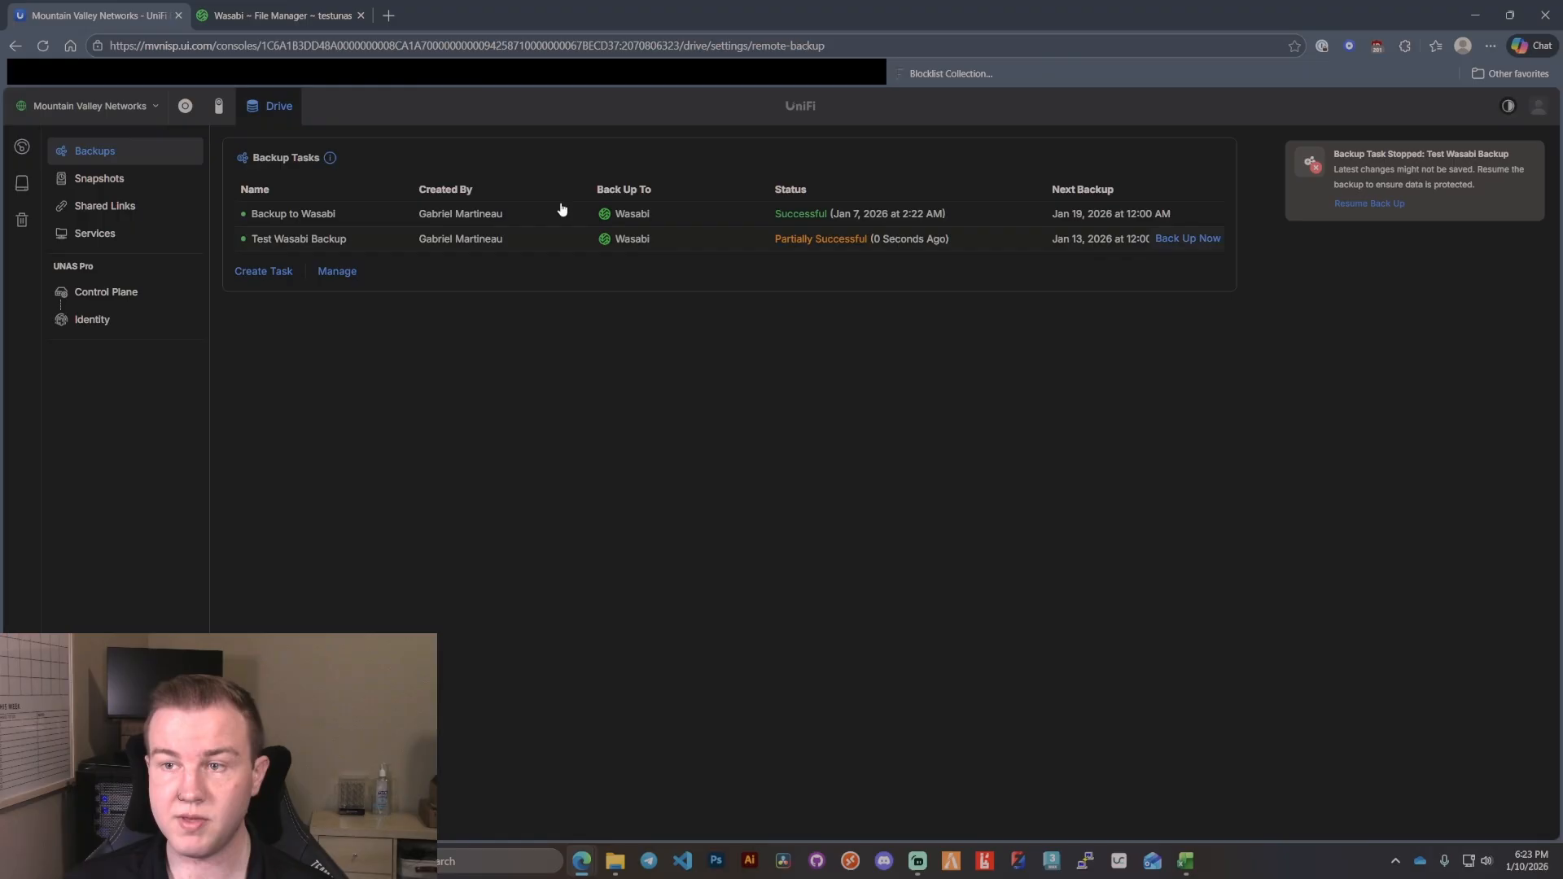
pyautogui.click(244, 13)
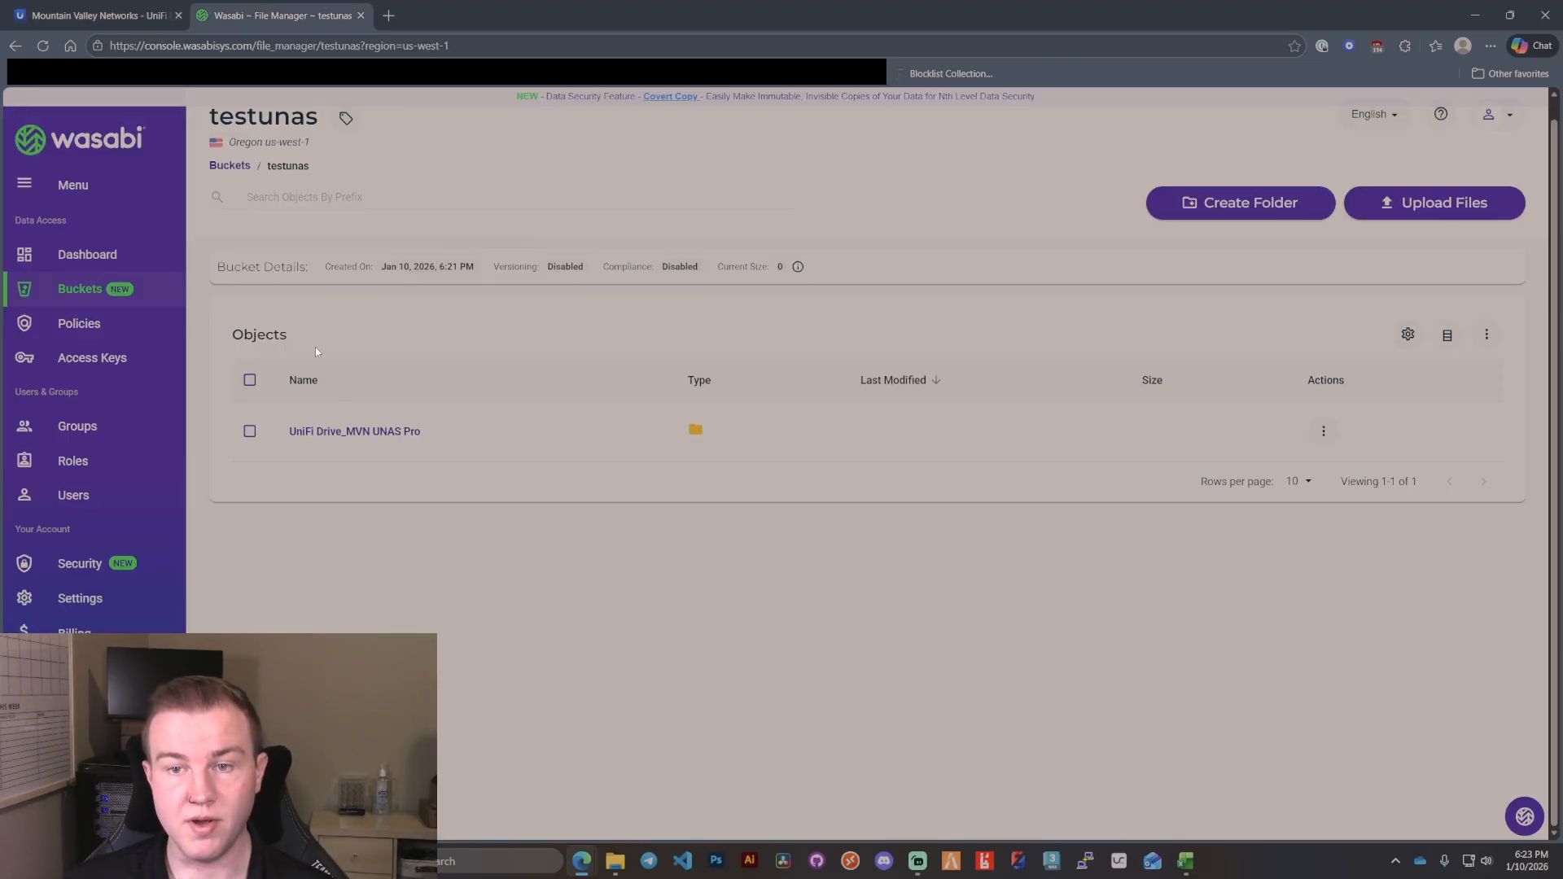
pyautogui.click(77, 16)
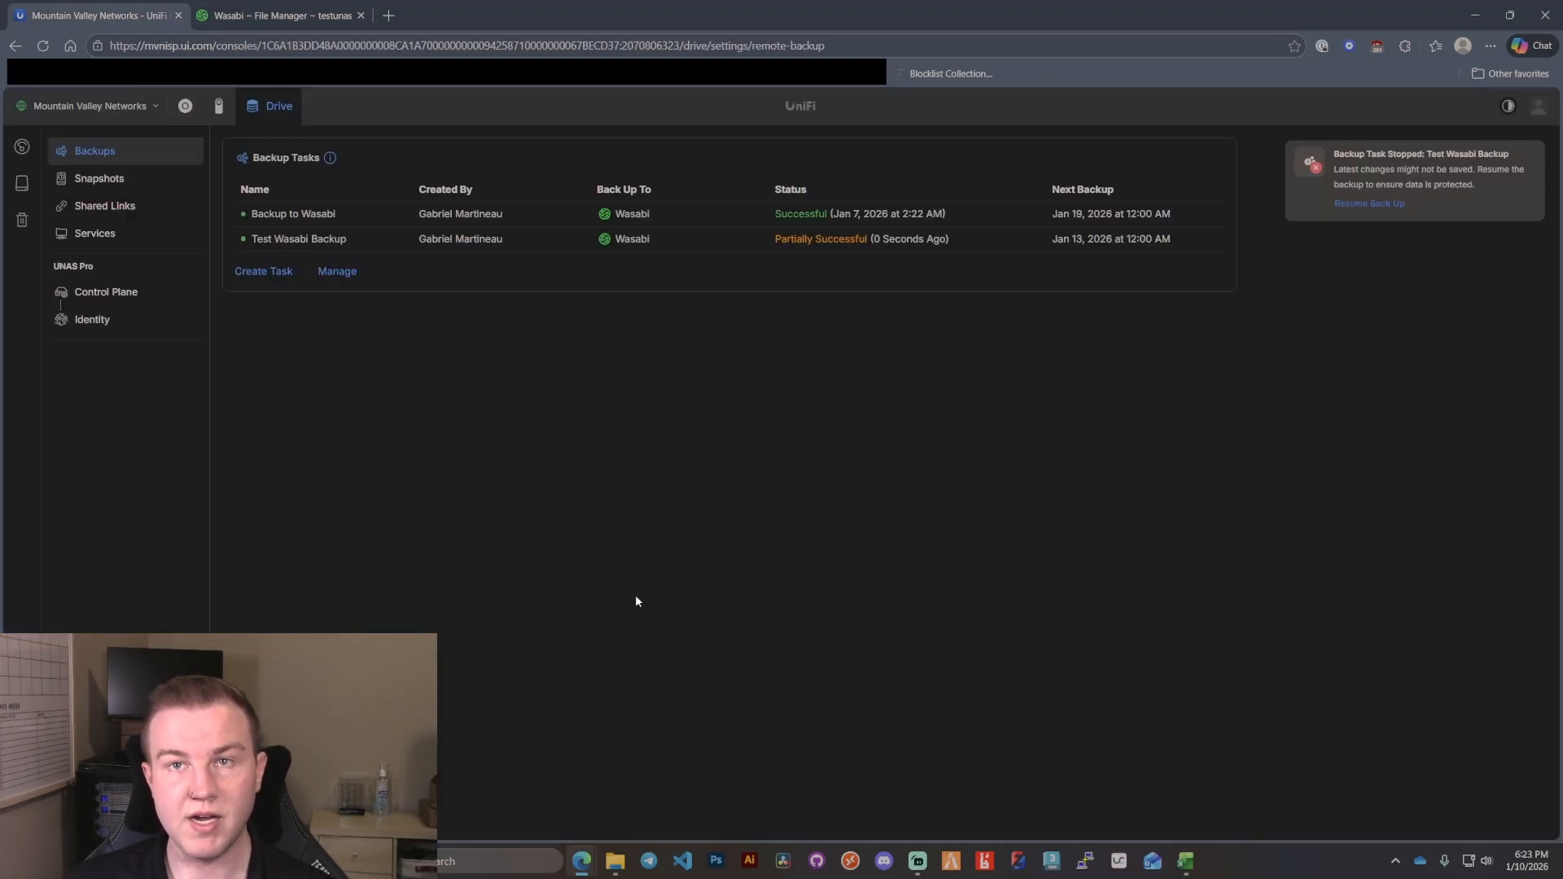